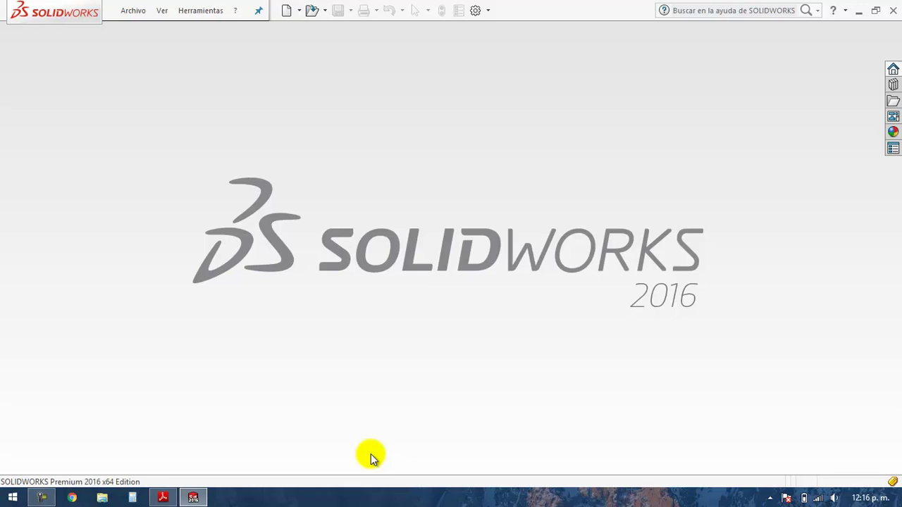
Step: After viewing the frame guide drawing, create a new Pieza (part) document
{"action": "left_click", "coordinate": [164, 499]}
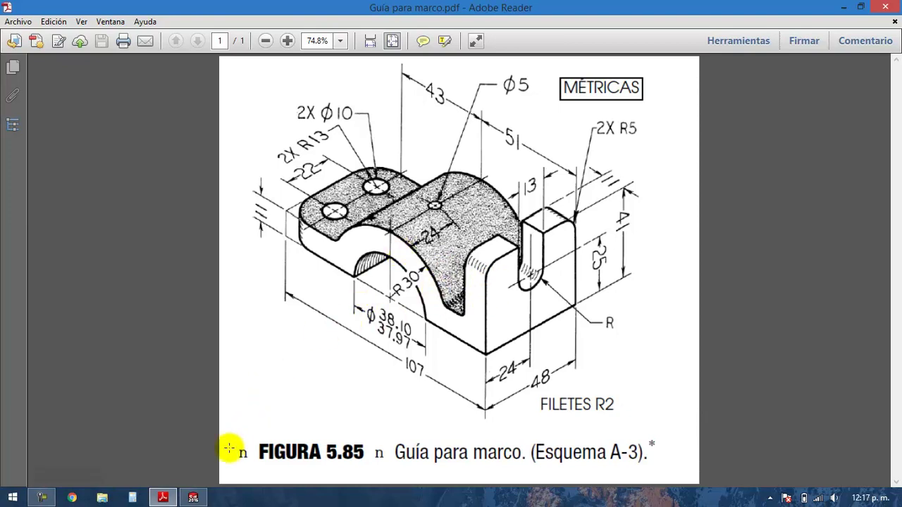
{"action": "left_click", "coordinate": [193, 498]}
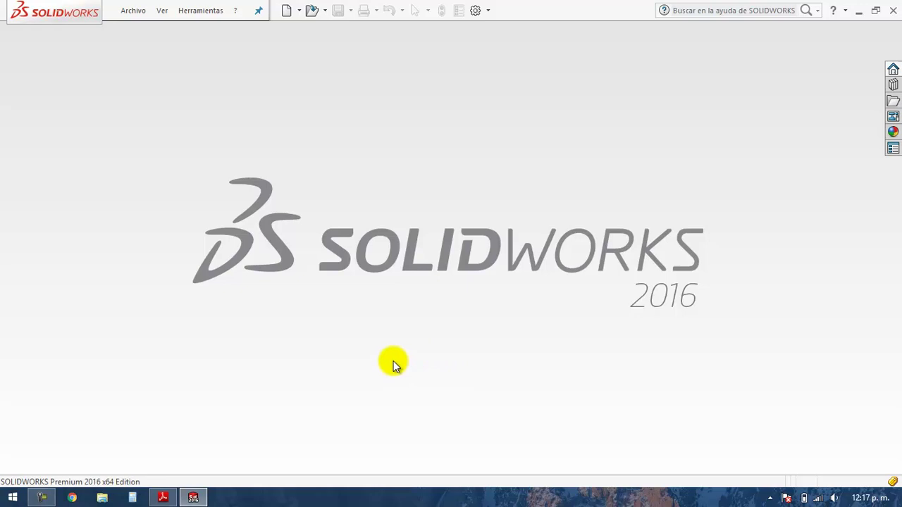
{"action": "left_click", "coordinate": [289, 11]}
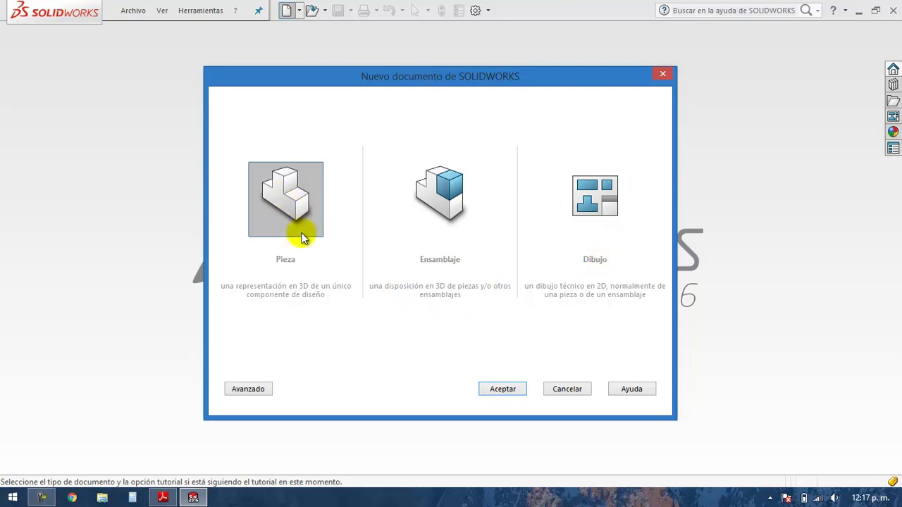
{"action": "left_click", "coordinate": [501, 388]}
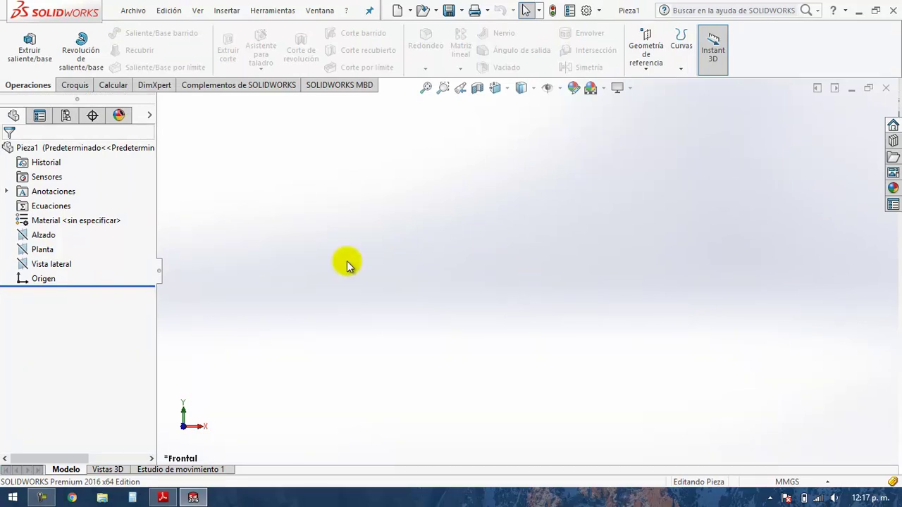
Step: Consult the frame guide drawing, then open the part's unit system list (currently MMGS)
{"action": "left_click", "coordinate": [163, 498]}
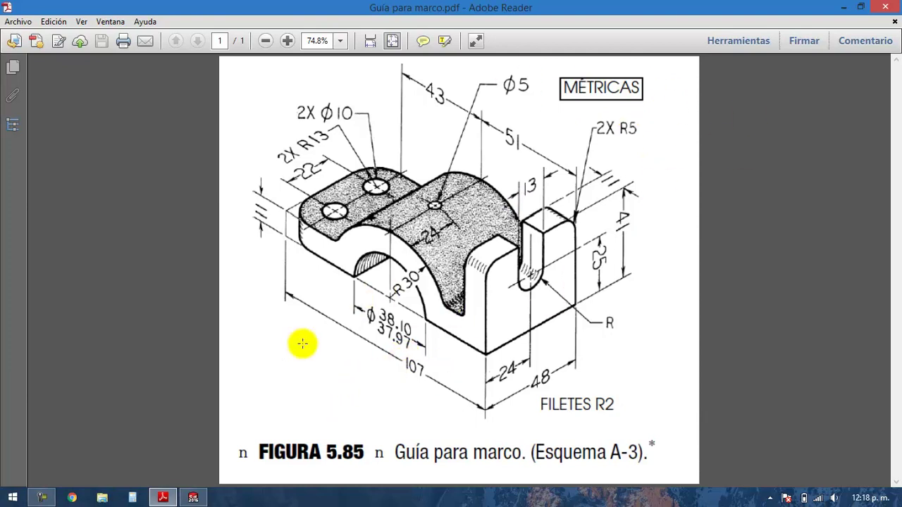
{"action": "left_click", "coordinate": [193, 498]}
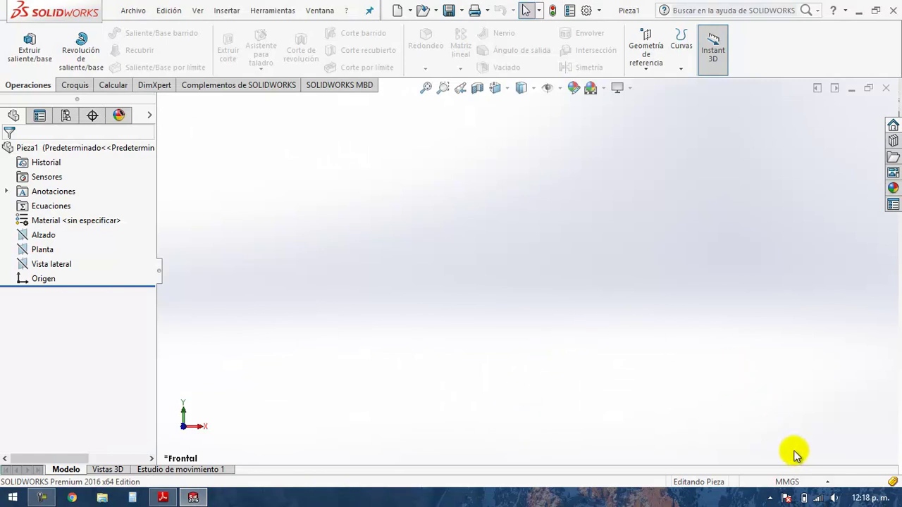
{"action": "left_click", "coordinate": [826, 482]}
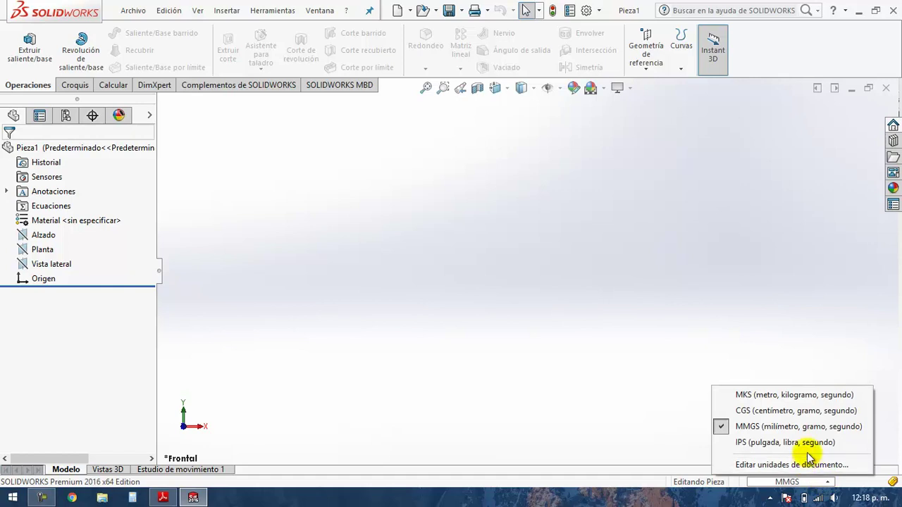
Step: Set the document drafting standard to ANSI, keeping MMGS units, and apply
{"action": "left_click", "coordinate": [757, 465]}
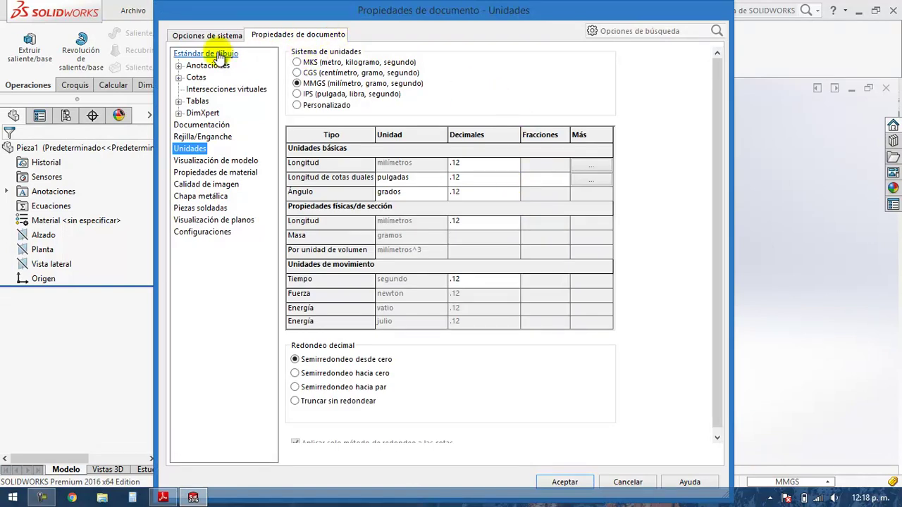
{"action": "left_click", "coordinate": [220, 57]}
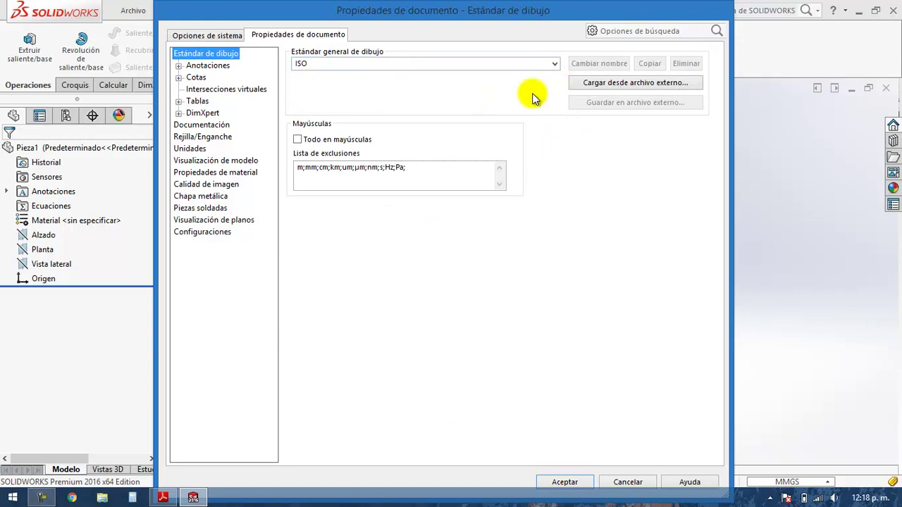
{"action": "double_click", "coordinate": [516, 3]}
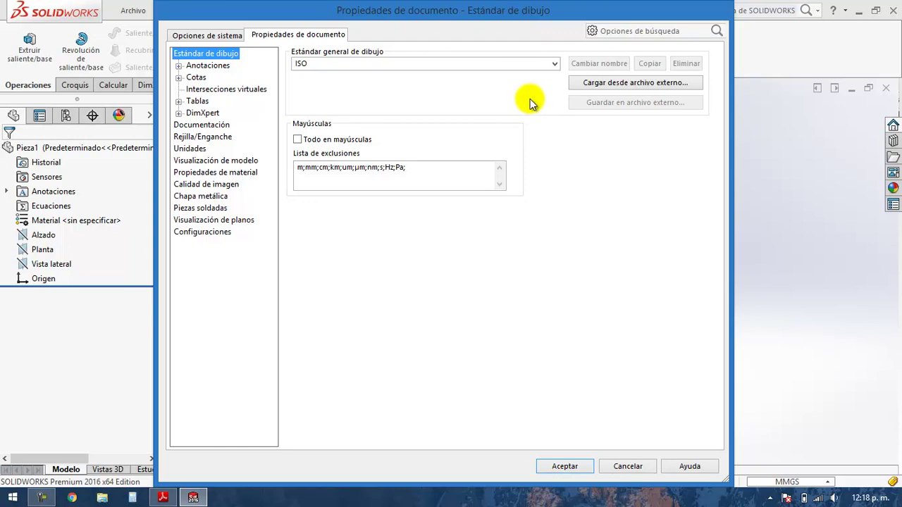
{"action": "left_click", "coordinate": [555, 64]}
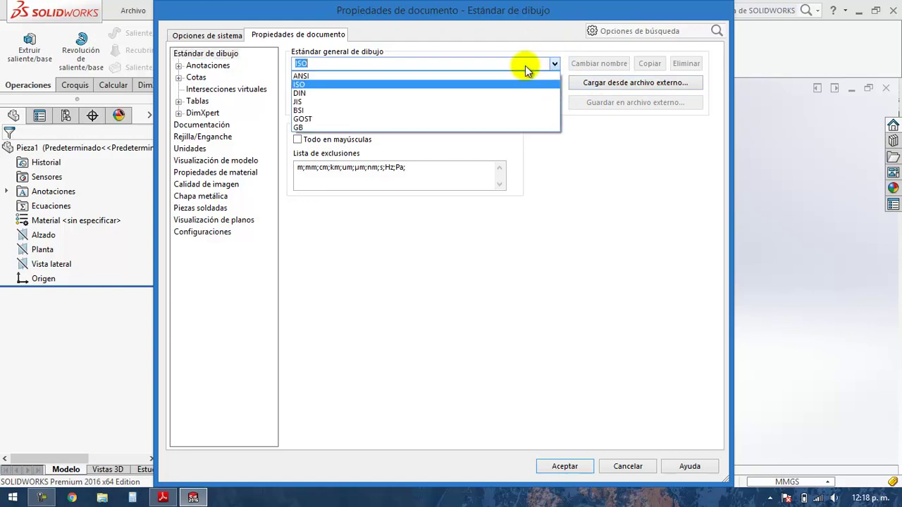
{"action": "left_click", "coordinate": [335, 74]}
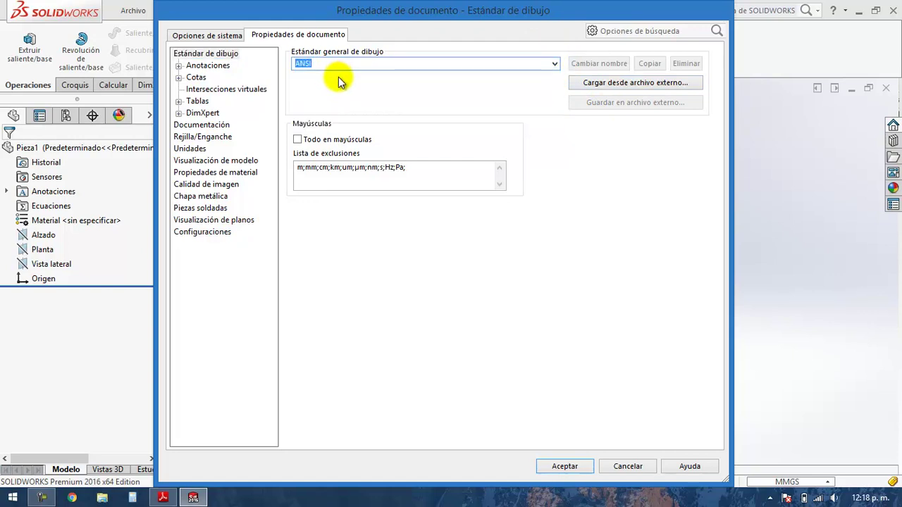
{"action": "left_click", "coordinate": [190, 149]}
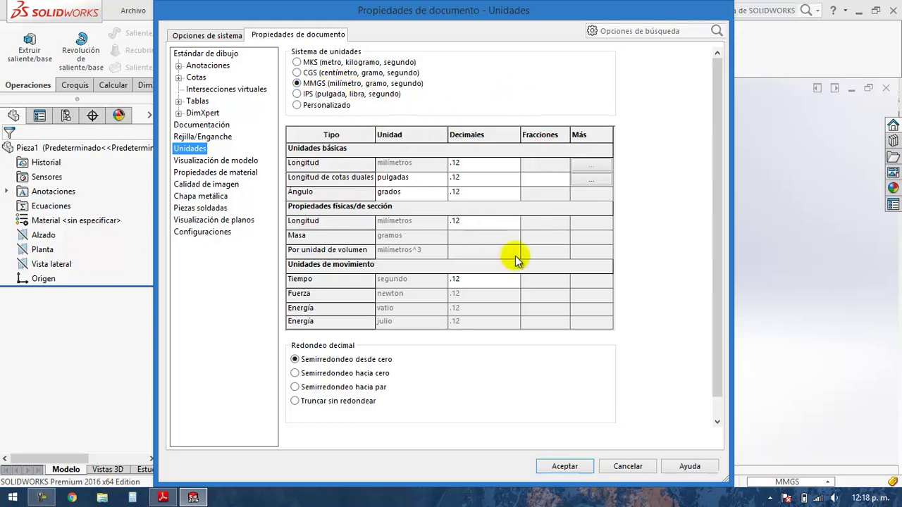
{"action": "left_click", "coordinate": [163, 497]}
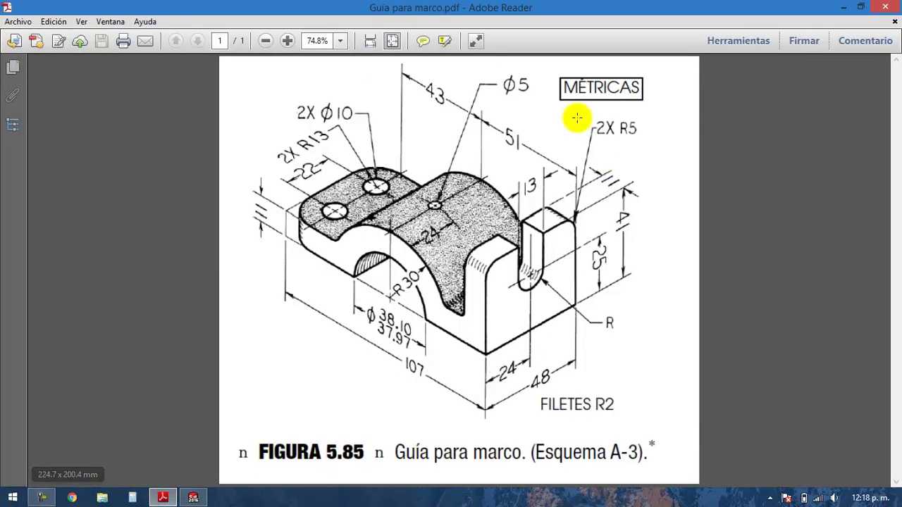
{"action": "left_click", "coordinate": [193, 497]}
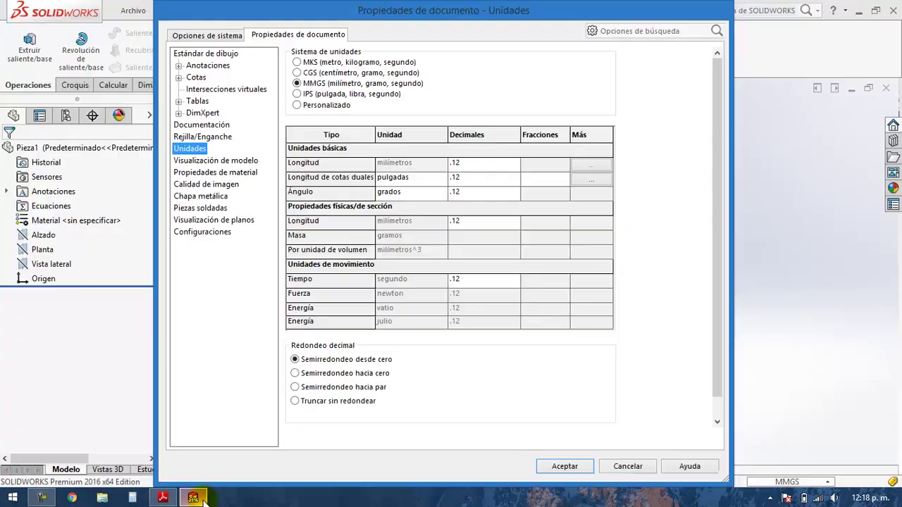
{"action": "left_click", "coordinate": [572, 468]}
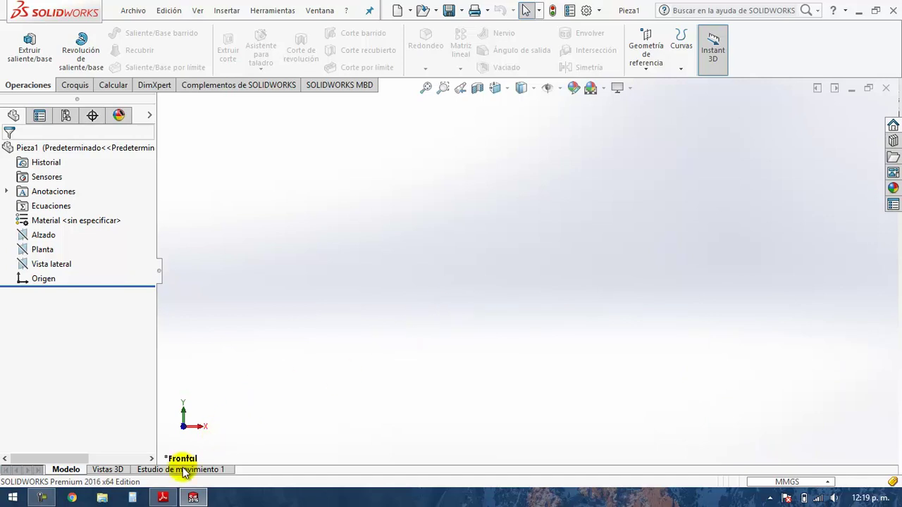
Step: Review the reference drawing, then show the Croquis sketching tools for Pieza1
{"action": "left_click", "coordinate": [164, 498]}
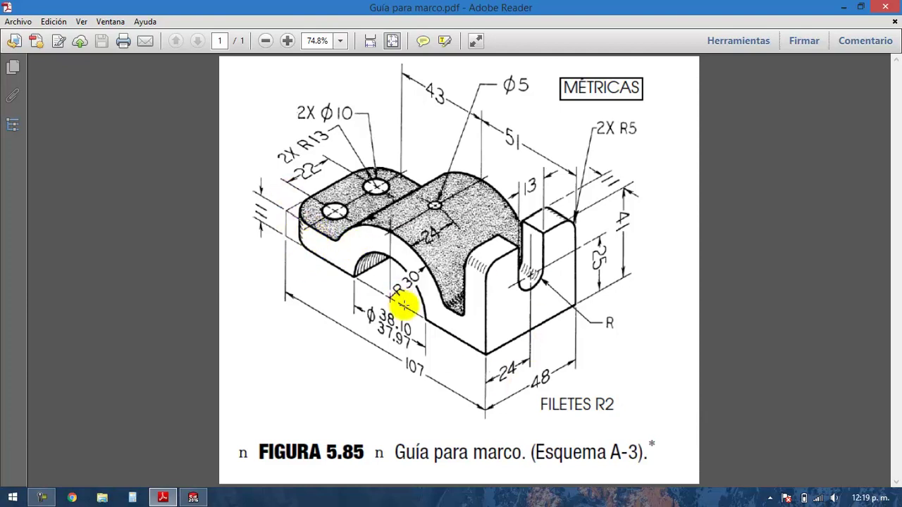
{"action": "left_click", "coordinate": [193, 498]}
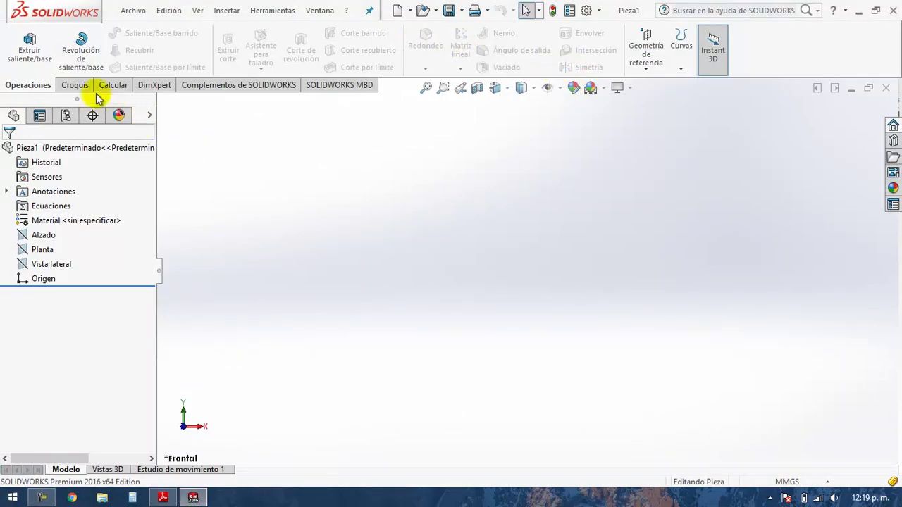
{"action": "left_click", "coordinate": [74, 86]}
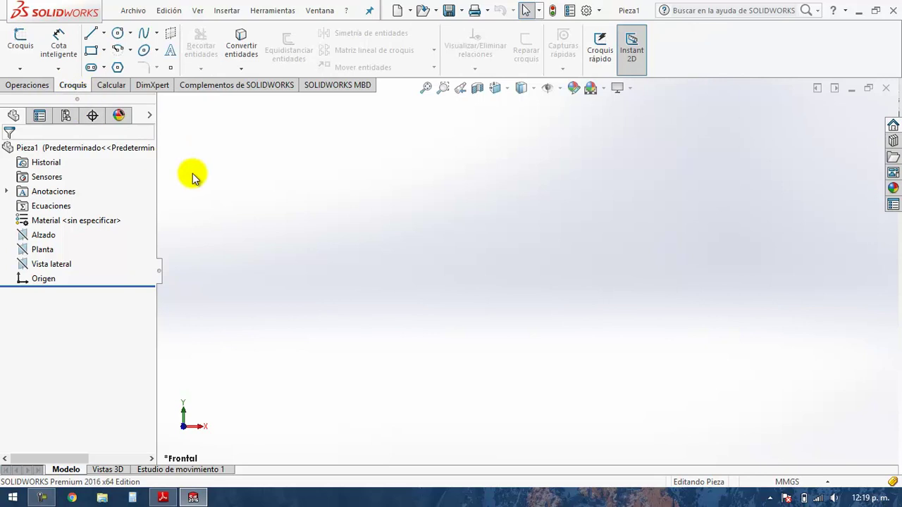
Step: Start a new sketch on the Alzado plane, viewing the planes isometrically
{"action": "left_click", "coordinate": [21, 38]}
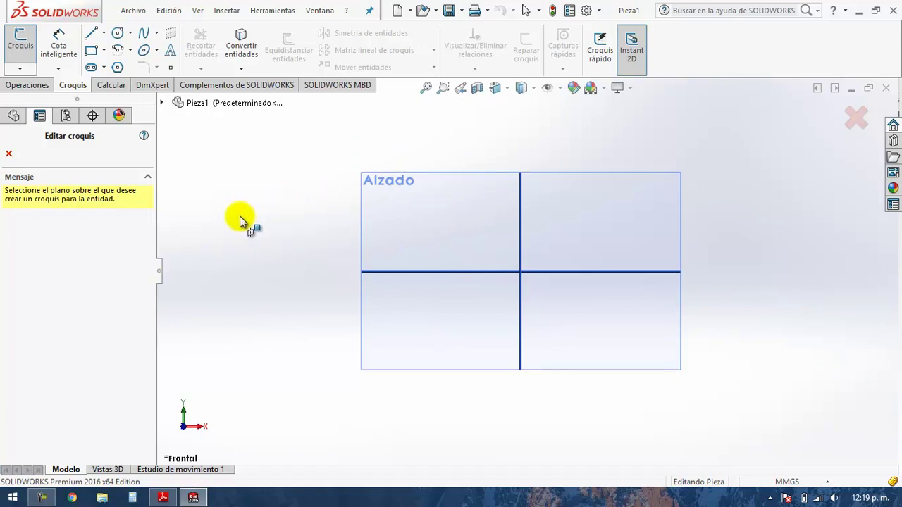
{"action": "key", "text": "ctrl+7"}
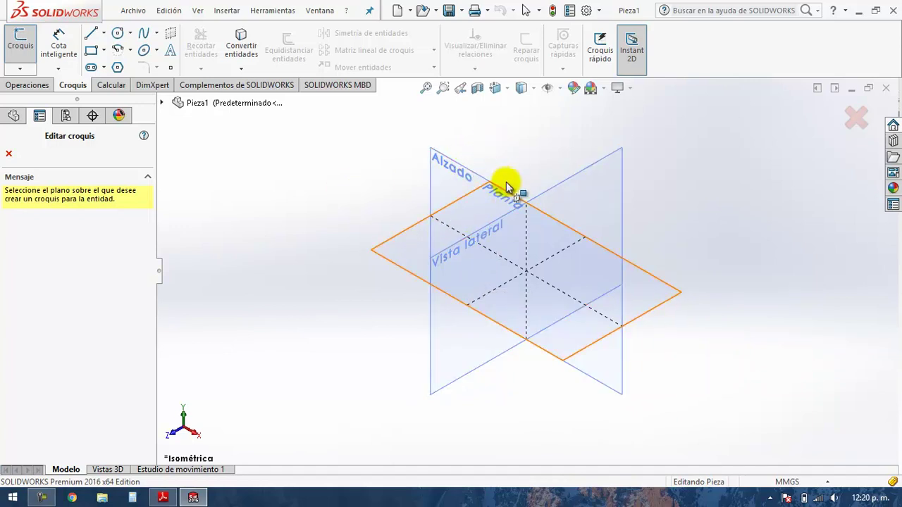
{"action": "left_click", "coordinate": [163, 498]}
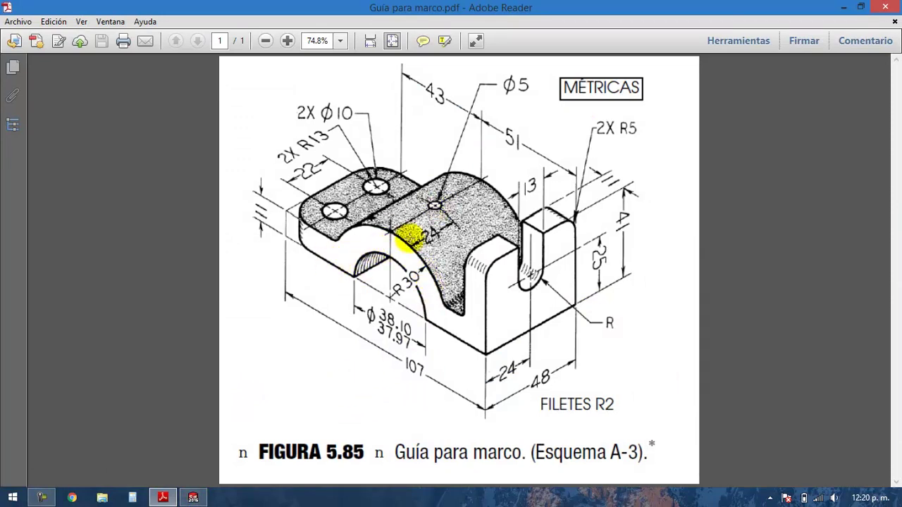
{"action": "left_click", "coordinate": [193, 497]}
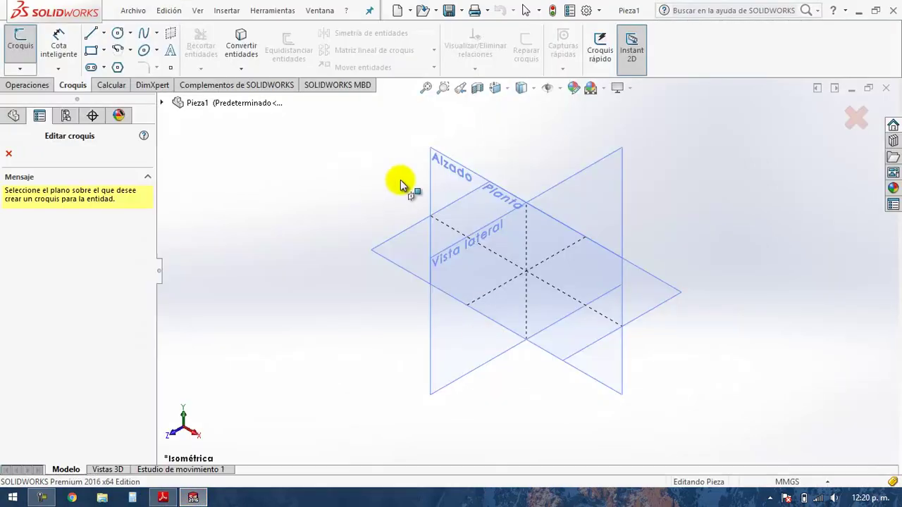
{"action": "left_click", "coordinate": [462, 178]}
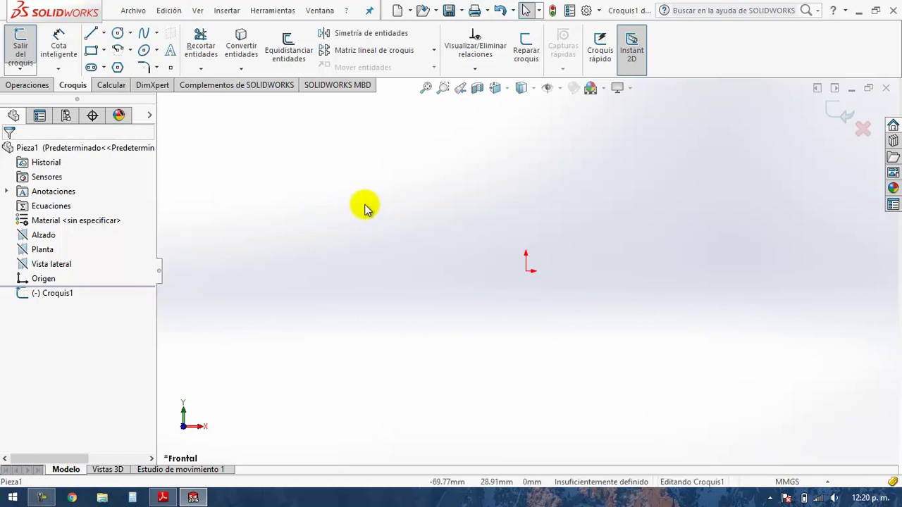
Step: Draw an inner circle and a larger outer circle, both centred on the sketch origin
{"action": "left_click", "coordinate": [118, 33]}
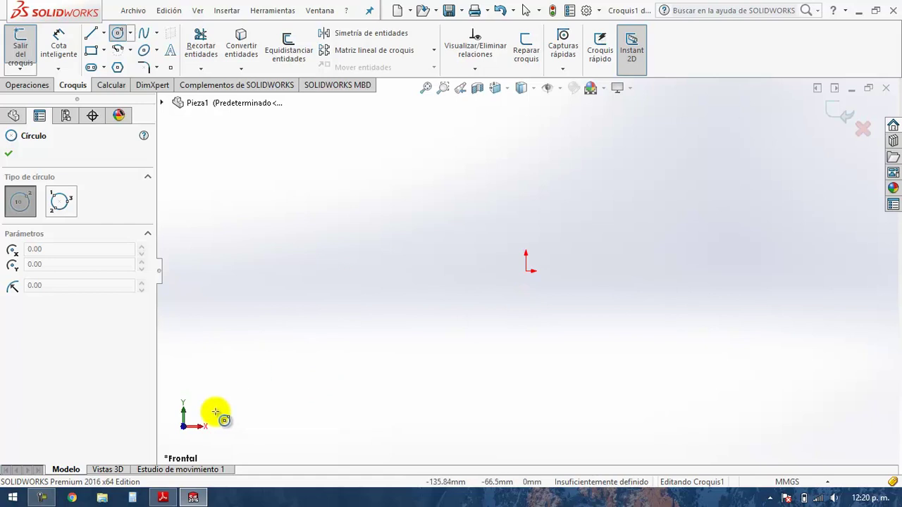
{"action": "left_click", "coordinate": [526, 271]}
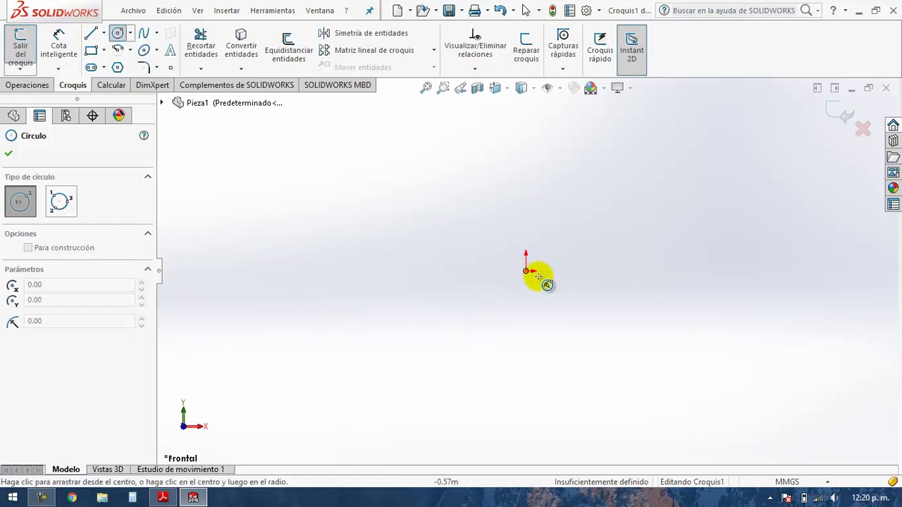
{"action": "left_click", "coordinate": [612, 270]}
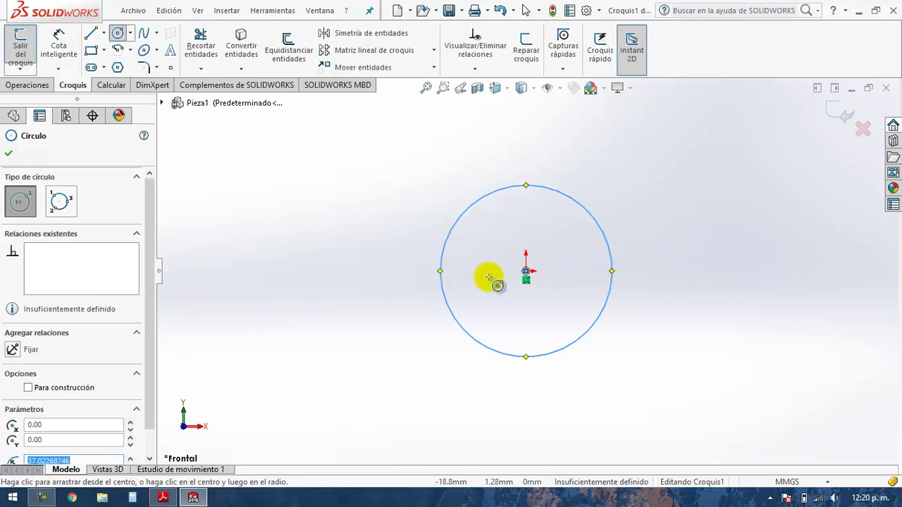
{"action": "left_click", "coordinate": [526, 271]}
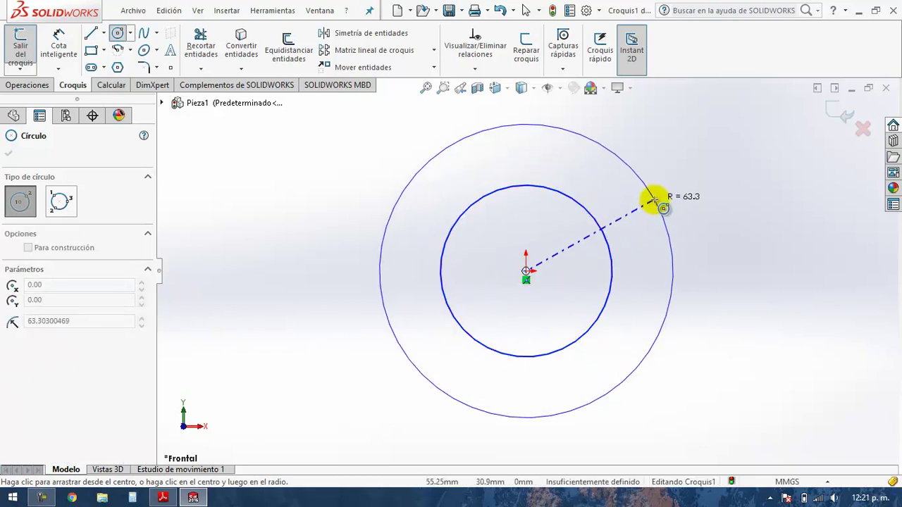
{"action": "left_click", "coordinate": [654, 200]}
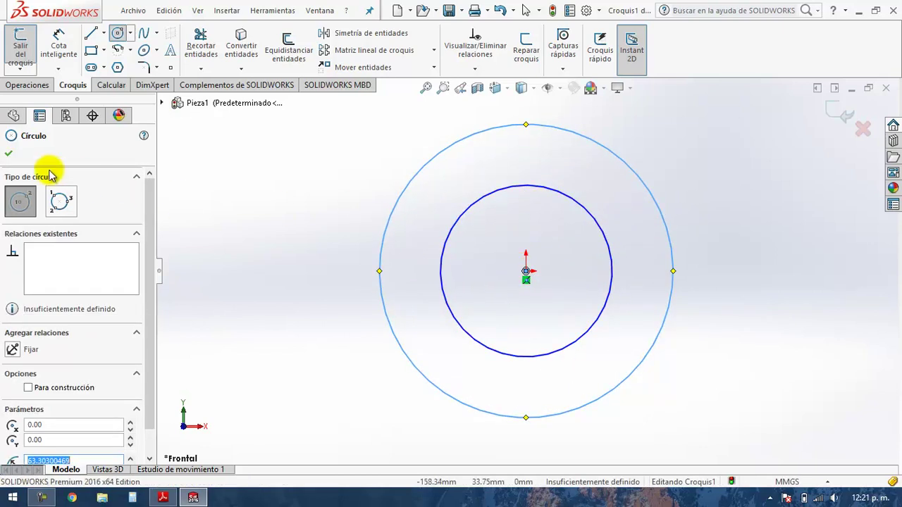
{"action": "left_click", "coordinate": [8, 155]}
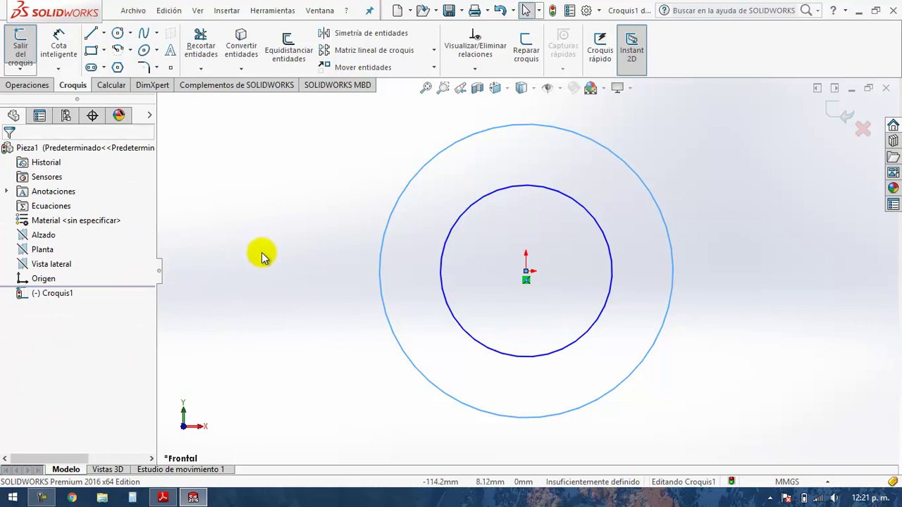
{"action": "left_click", "coordinate": [286, 212]}
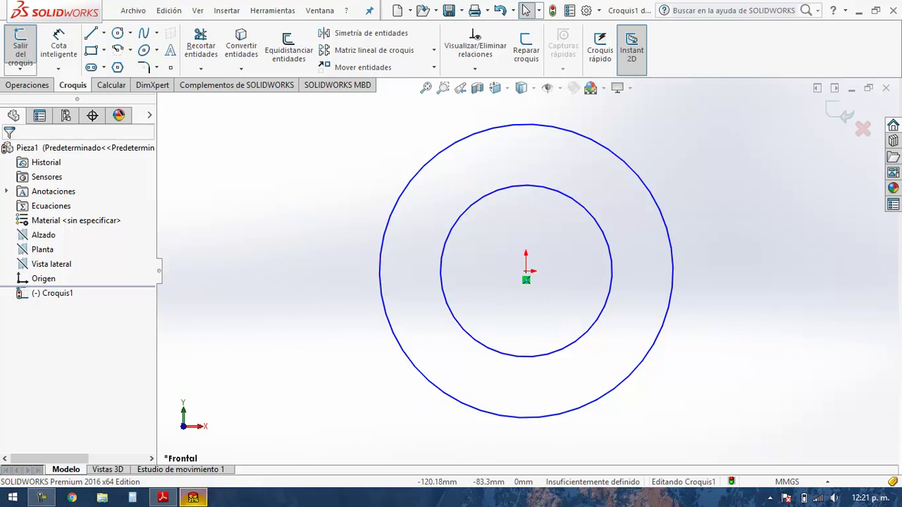
{"action": "left_click", "coordinate": [202, 501]}
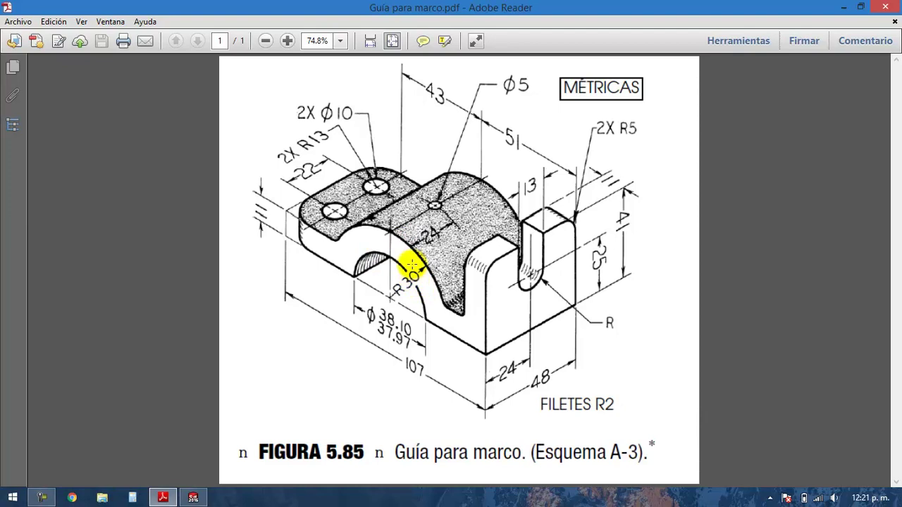
{"action": "left_click", "coordinate": [193, 498]}
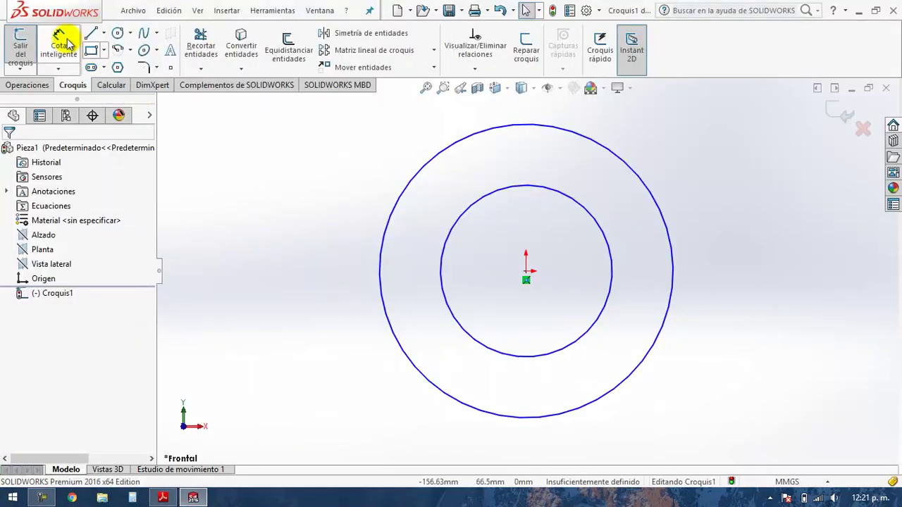
Step: Smart-dimension the outer circle with a 60 mm diameter
{"action": "left_click", "coordinate": [61, 41]}
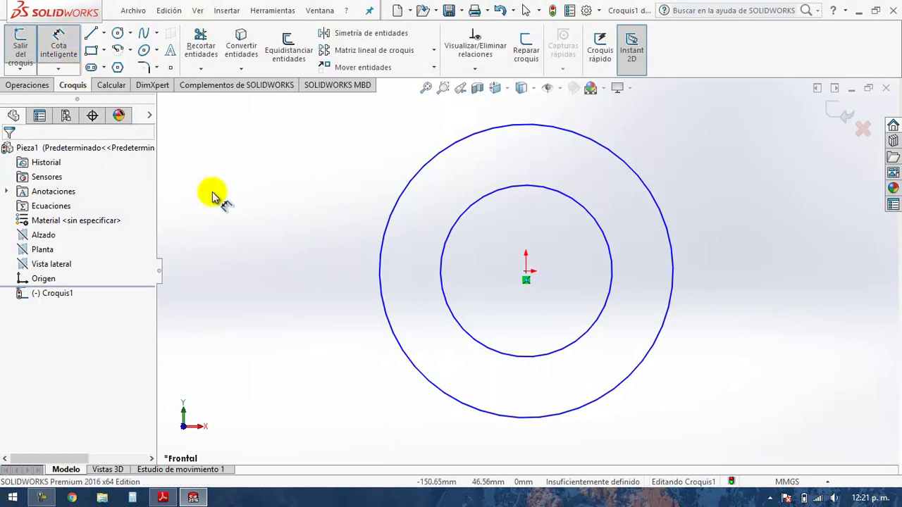
{"action": "left_click", "coordinate": [663, 213]}
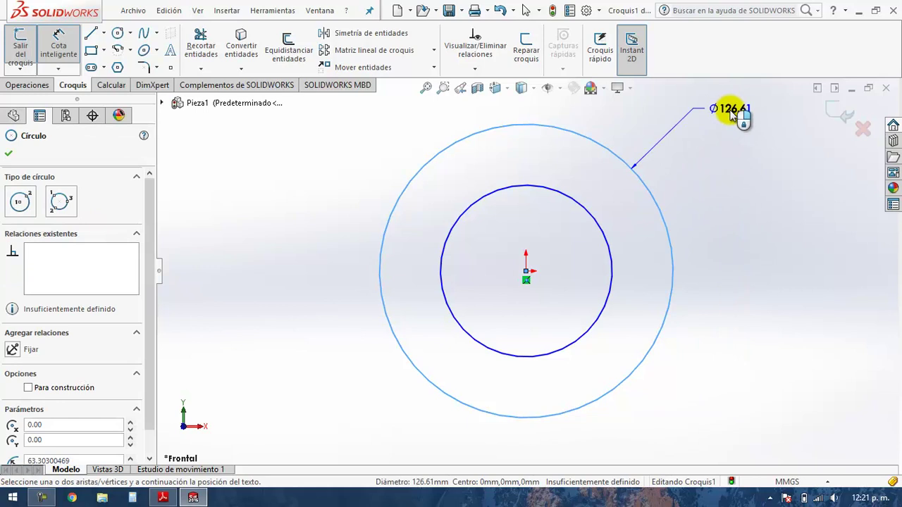
{"action": "left_click", "coordinate": [731, 121]}
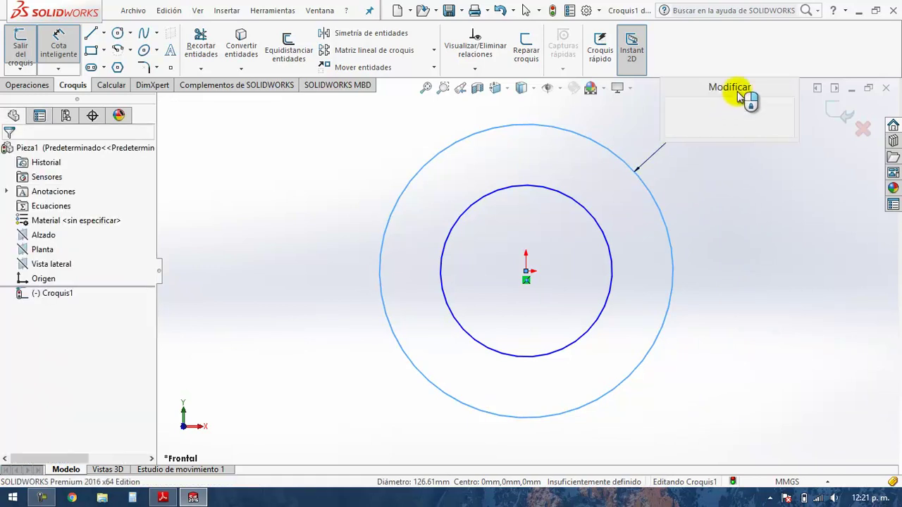
{"action": "mouse_move", "coordinate": [745, 96]}
{"action": "left_mouse_down"}
{"action": "mouse_move", "coordinate": [747, 153]}
{"action": "mouse_move", "coordinate": [781, 203]}
{"action": "left_mouse_up"}
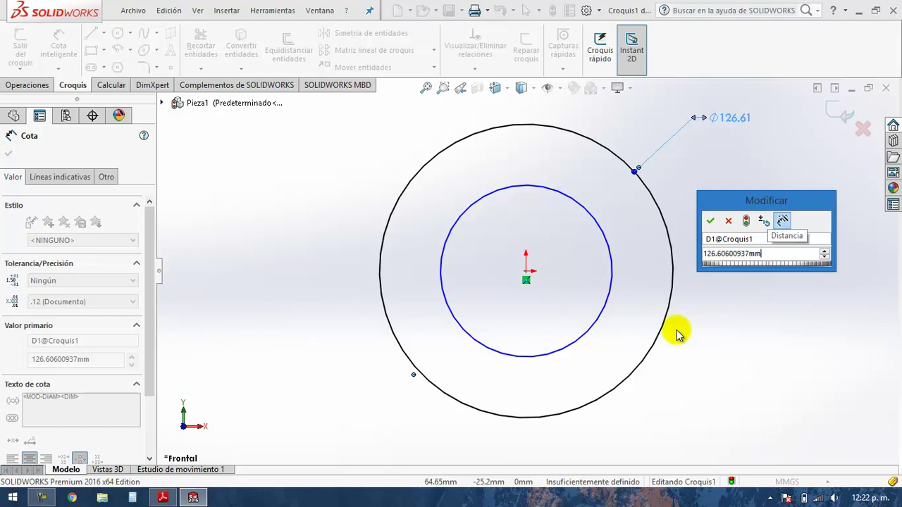
{"action": "key", "text": "ctrl+a"}
{"action": "type", "text": "="}
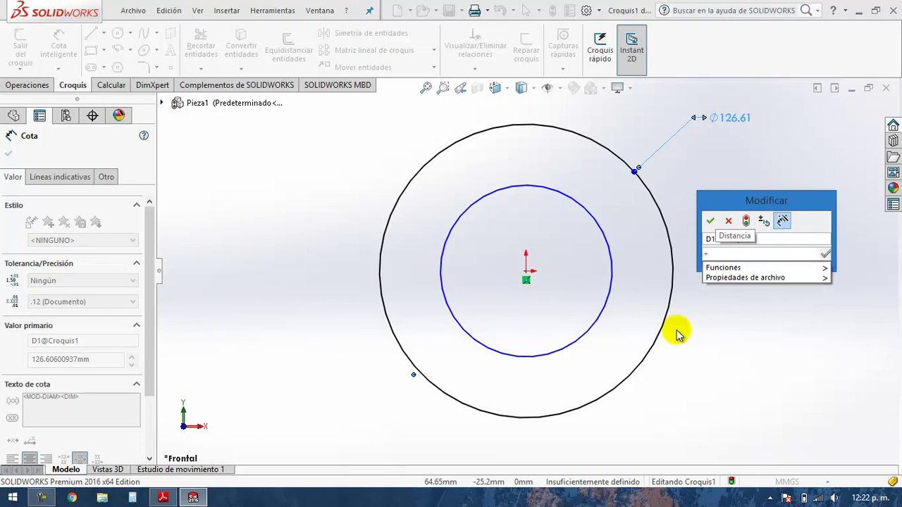
{"action": "key", "text": "BackSpace"}
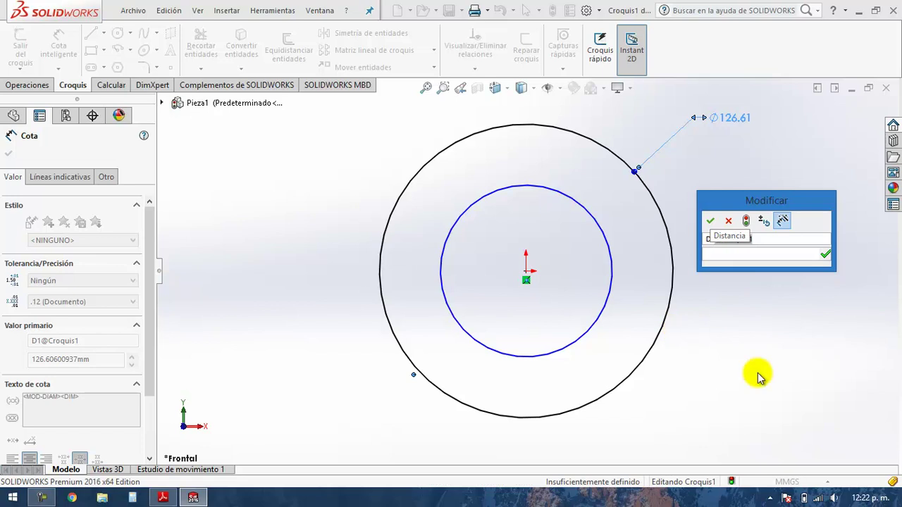
{"action": "left_click", "coordinate": [749, 255]}
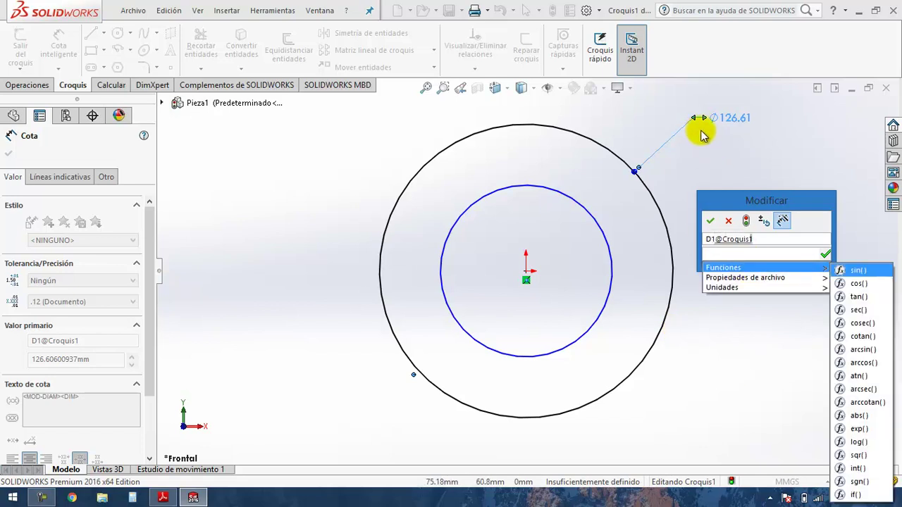
{"action": "left_click", "coordinate": [749, 251]}
{"action": "left_click", "coordinate": [749, 252]}
{"action": "type", "text": "60"}
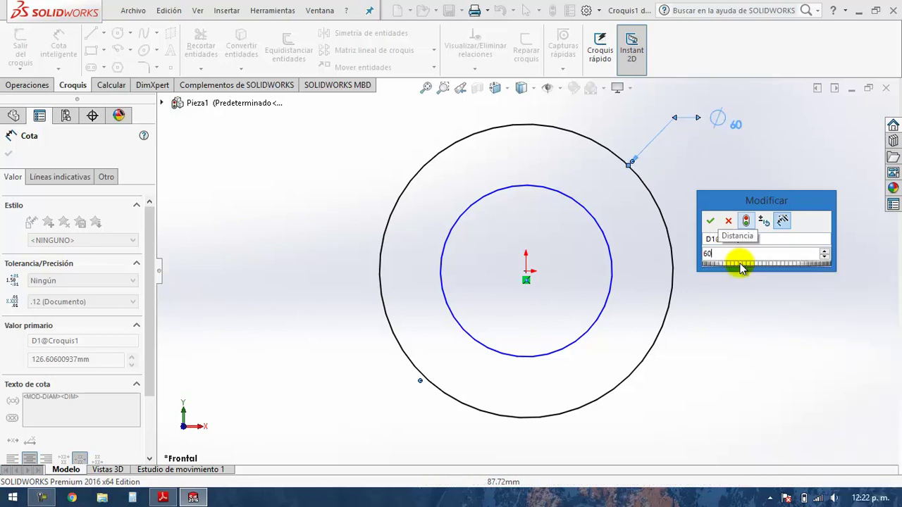
{"action": "key", "text": "Return"}
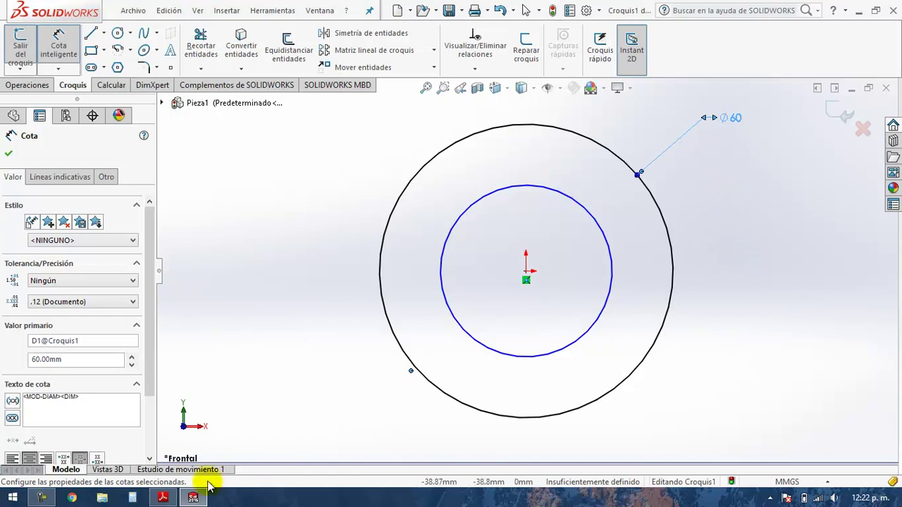
Step: In Calculator, compute the bore's mid value (38.10-37.97)/2+37.97 = 38.035
{"action": "left_click", "coordinate": [163, 497]}
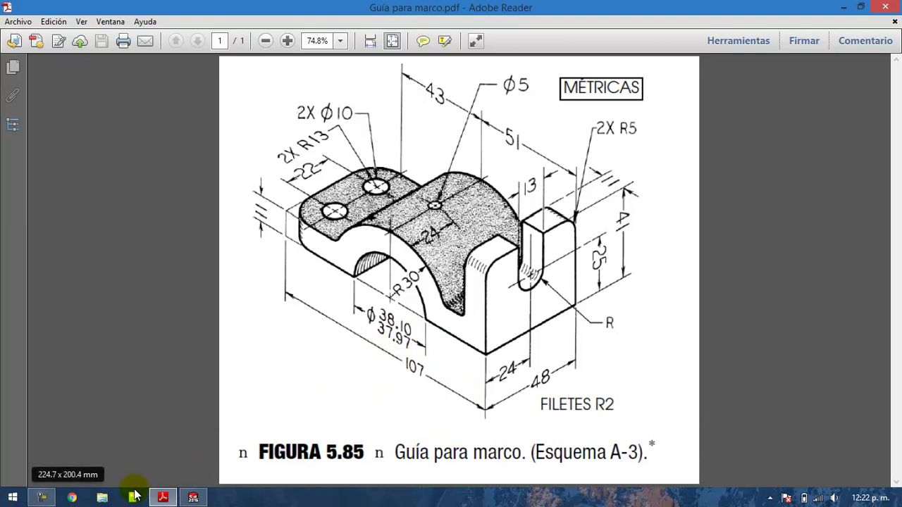
{"action": "left_click", "coordinate": [132, 497]}
{"action": "left_click_drag", "start_coordinate": [208, 130], "coordinate": [169, 119]}
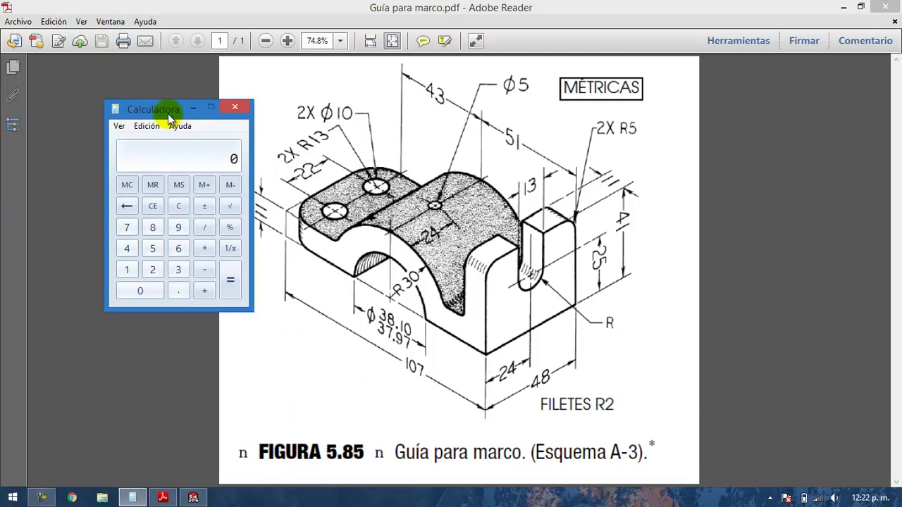
{"action": "type", "text": "8.10"}
{"action": "type", "text": "-"}
{"action": "type", "text": "37.97"}
{"action": "key", "text": "Return"}
{"action": "type", "text": "/ 2"}
{"action": "key", "text": "Return"}
{"action": "type", "text": "+"}
{"action": "type", "text": "37.97"}
{"action": "left_click", "coordinate": [204, 185]}
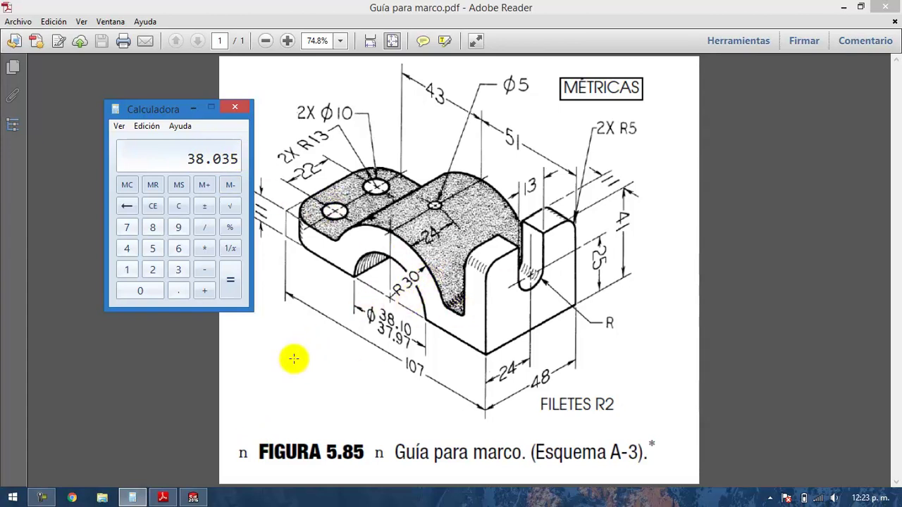
{"action": "left_click", "coordinate": [163, 498]}
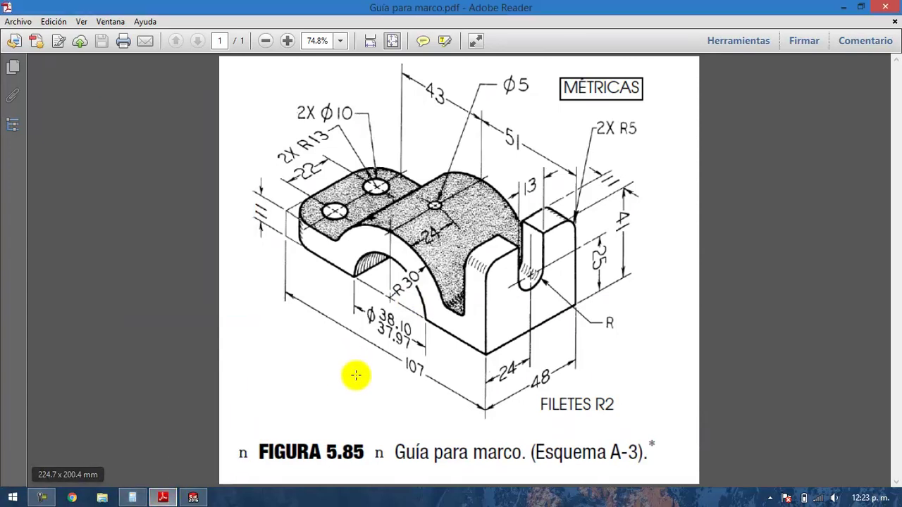
Step: Dimension the inner circle's diameter as 38.035 mm, shown as Ø38.04
{"action": "left_click", "coordinate": [193, 498]}
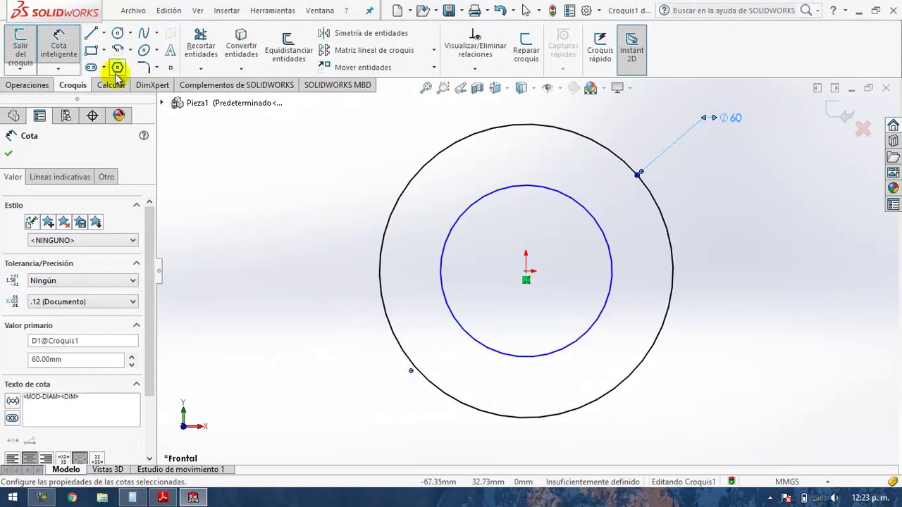
{"action": "left_click", "coordinate": [69, 60]}
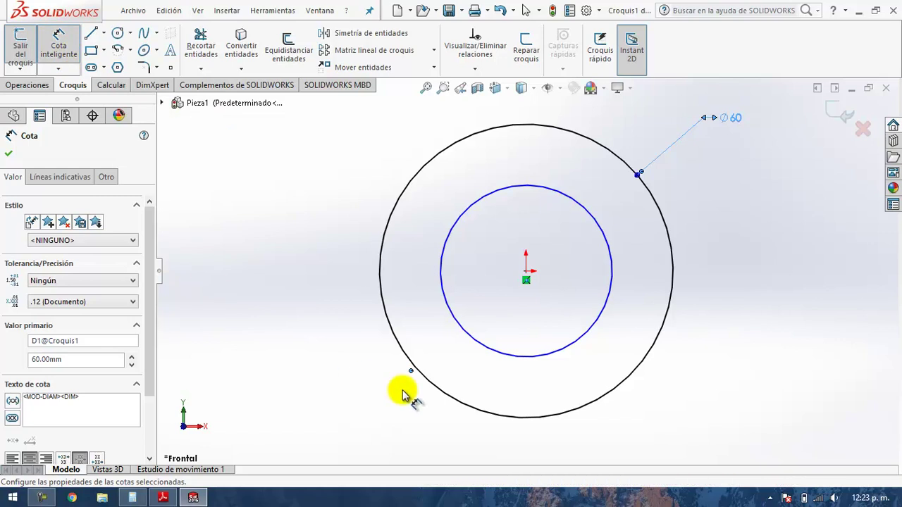
{"action": "left_click", "coordinate": [455, 319]}
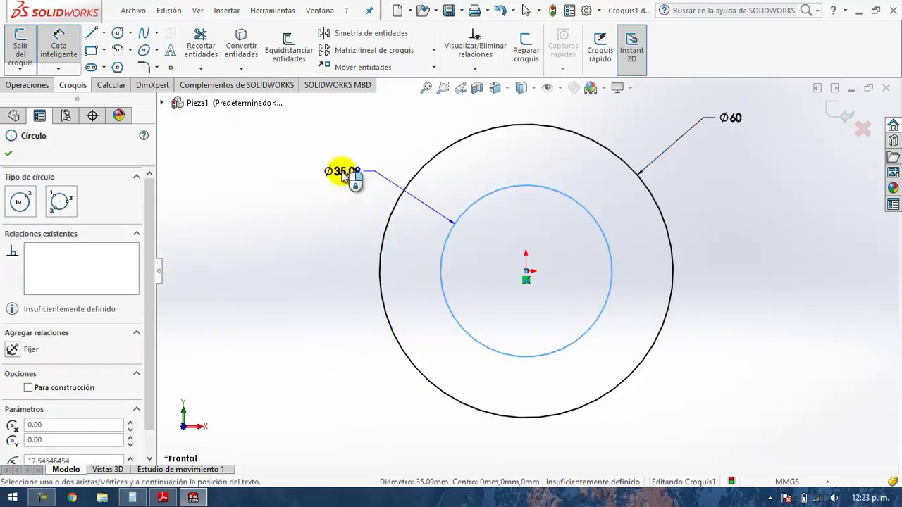
{"action": "left_click", "coordinate": [343, 176]}
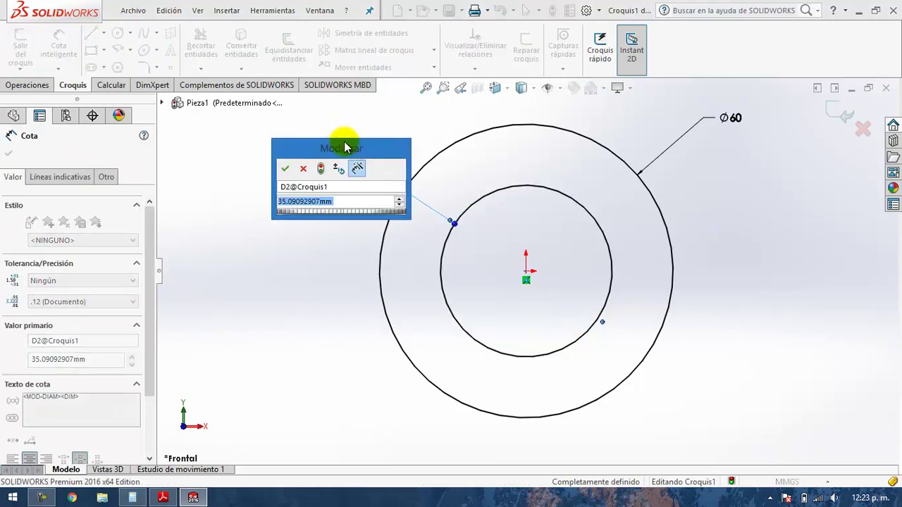
{"action": "left_click_drag", "start_coordinate": [345, 146], "coordinate": [295, 228]}
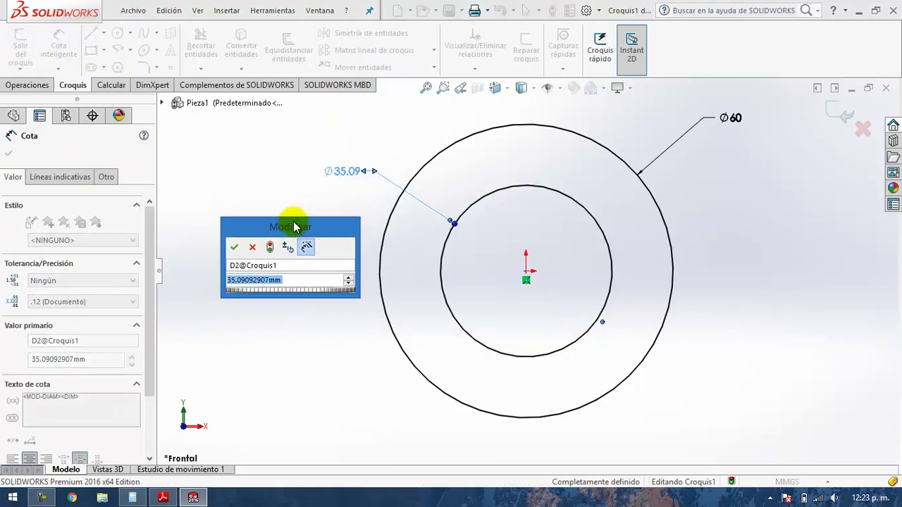
{"action": "type", "text": "38.035"}
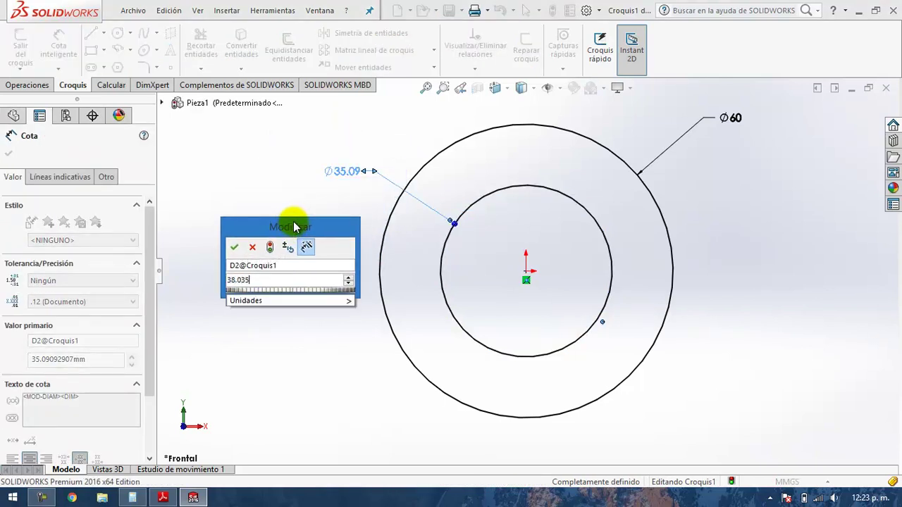
{"action": "left_click", "coordinate": [132, 497]}
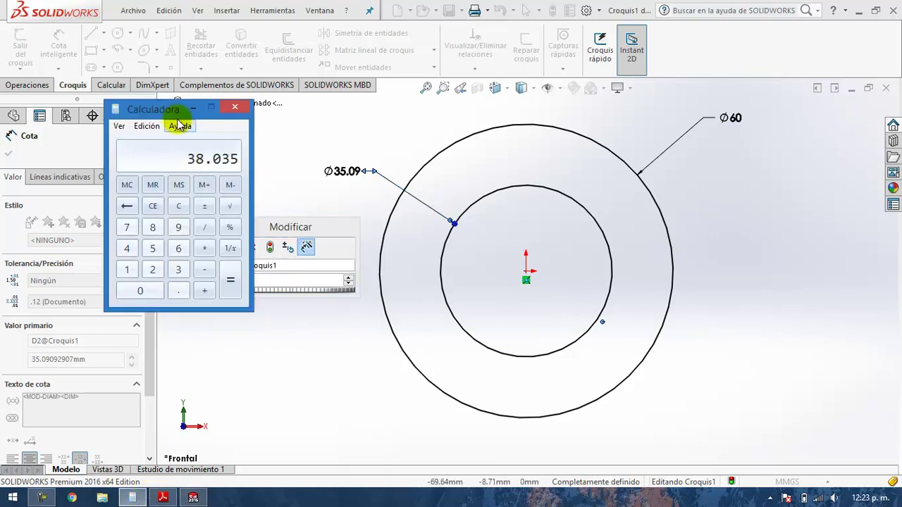
{"action": "left_click_drag", "start_coordinate": [180, 109], "coordinate": [107, 105]}
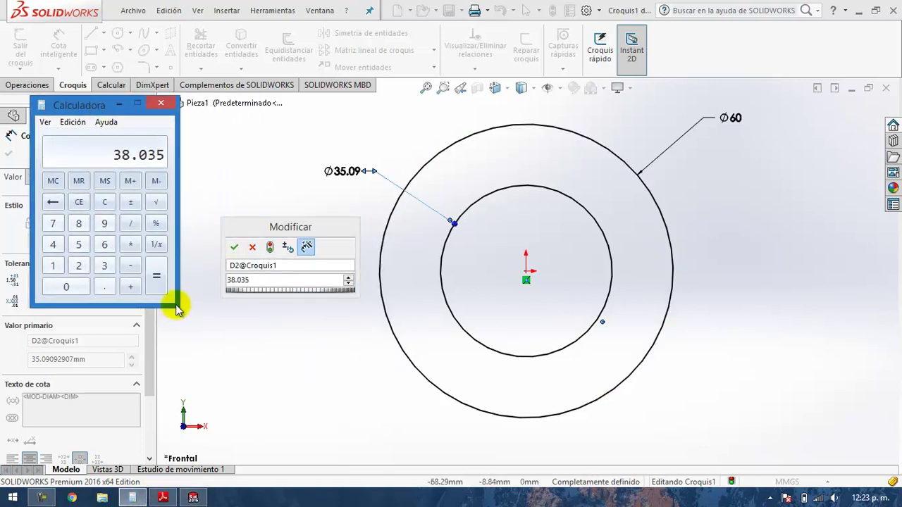
{"action": "left_click", "coordinate": [131, 247]}
{"action": "left_click", "coordinate": [262, 282]}
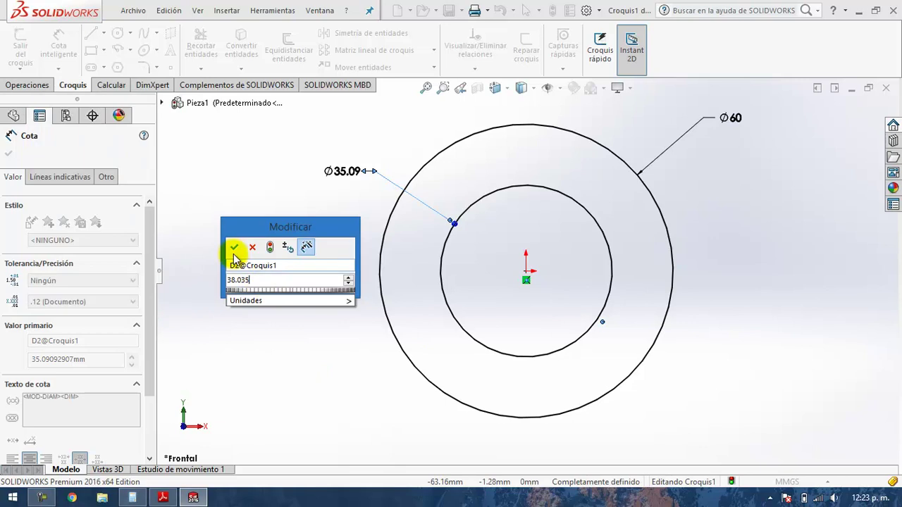
{"action": "left_click", "coordinate": [234, 248]}
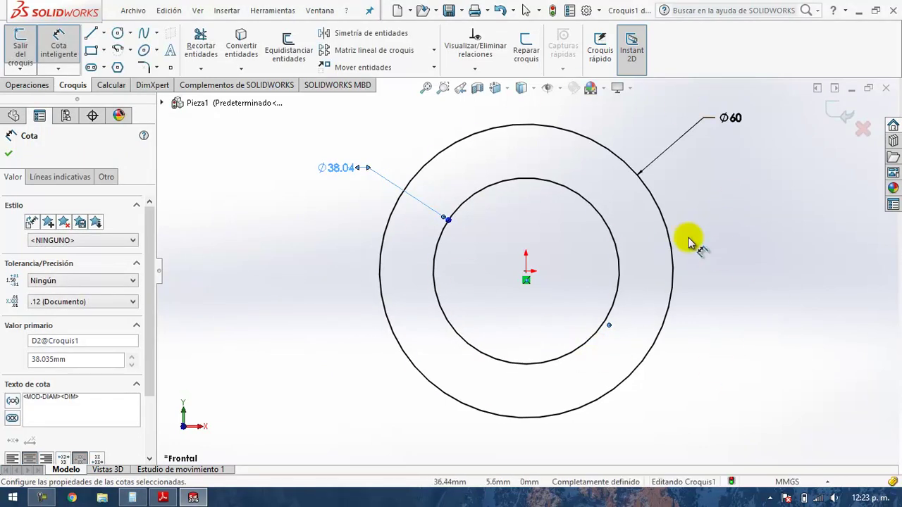
{"action": "left_click", "coordinate": [8, 155]}
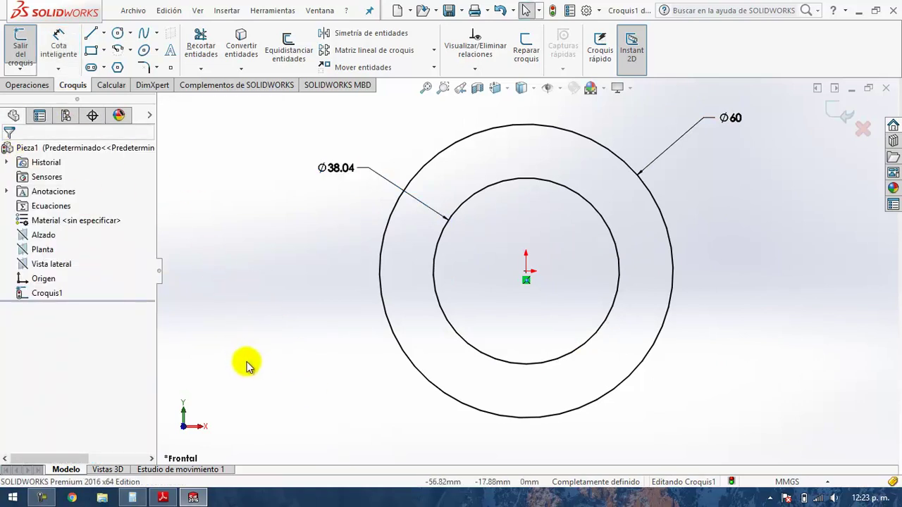
Step: Draw the left outline from the origin: base line left, edge up, top edge to the outer circle
{"action": "left_click", "coordinate": [164, 498]}
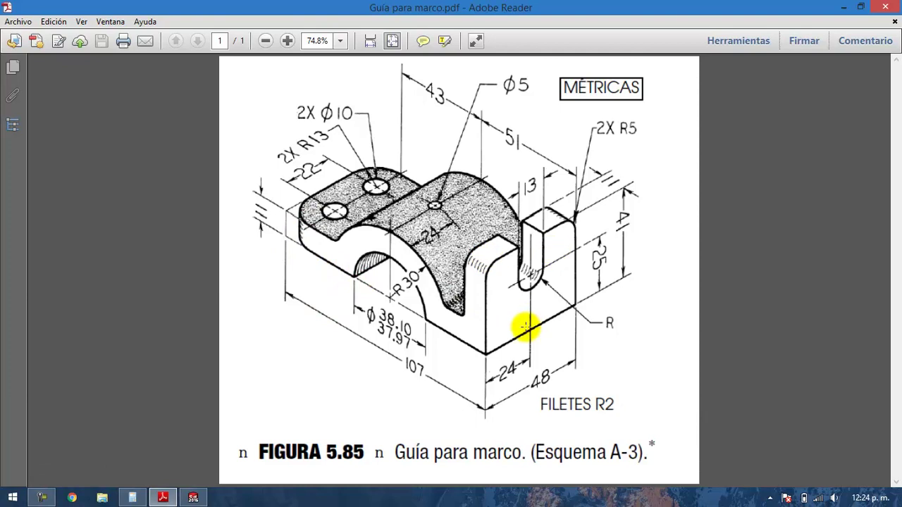
{"action": "left_click", "coordinate": [193, 498]}
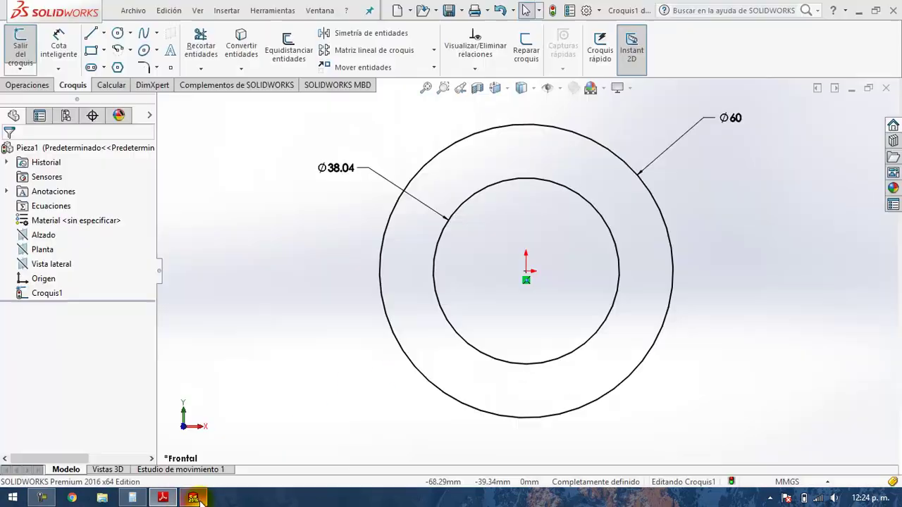
{"action": "left_click", "coordinate": [92, 33]}
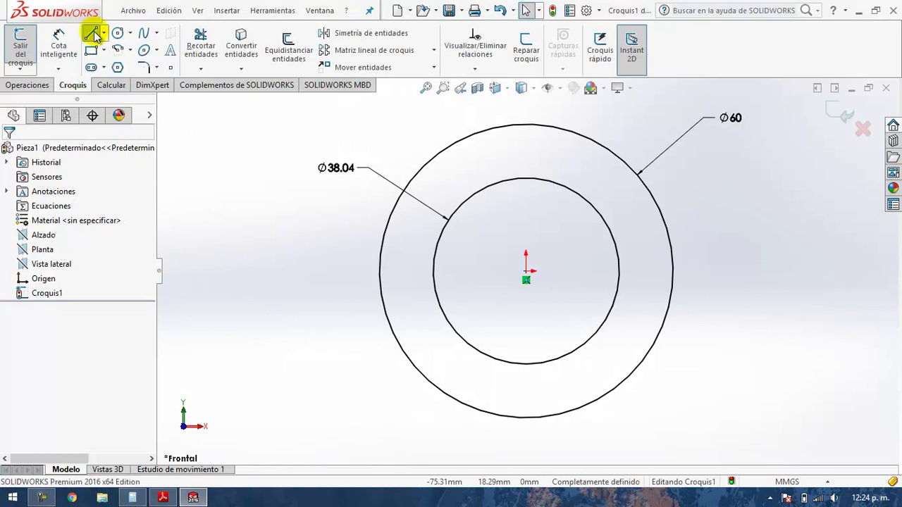
{"action": "left_click", "coordinate": [525, 271]}
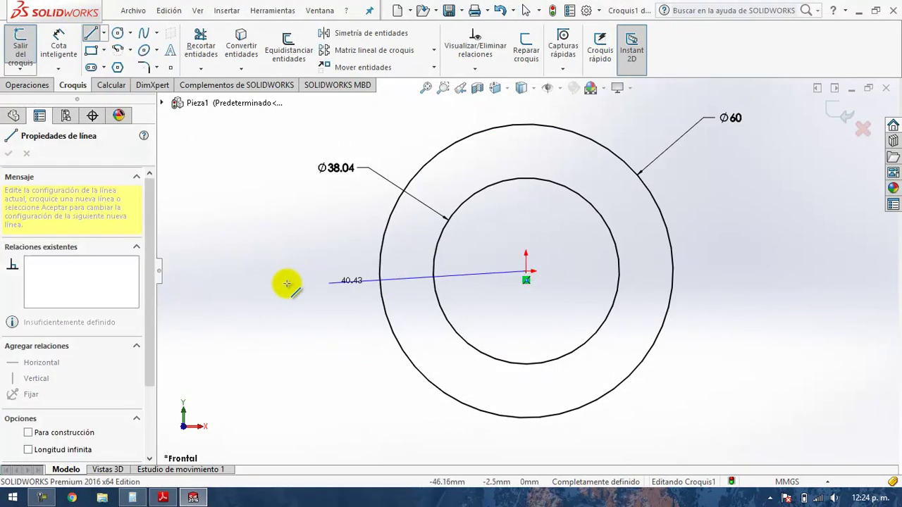
{"action": "left_click", "coordinate": [241, 272]}
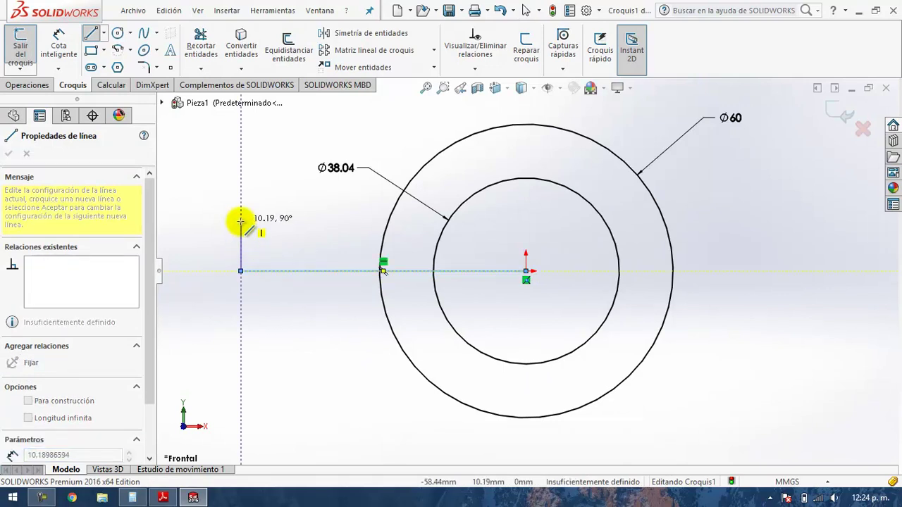
{"action": "left_click", "coordinate": [241, 222]}
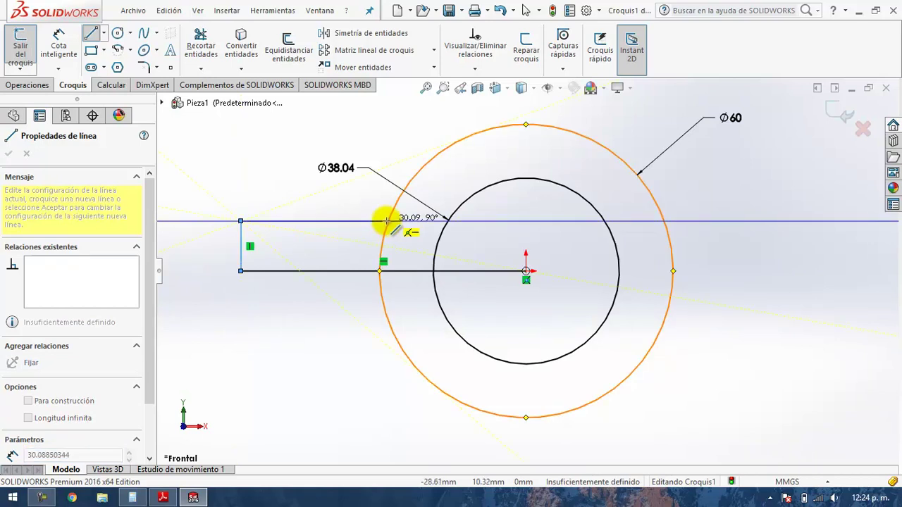
{"action": "left_click", "coordinate": [386, 221]}
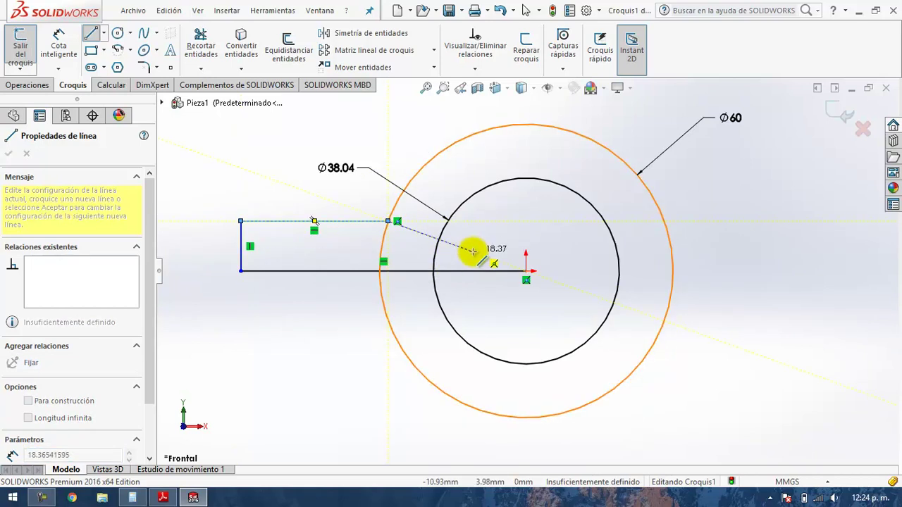
{"action": "key", "text": "Escape"}
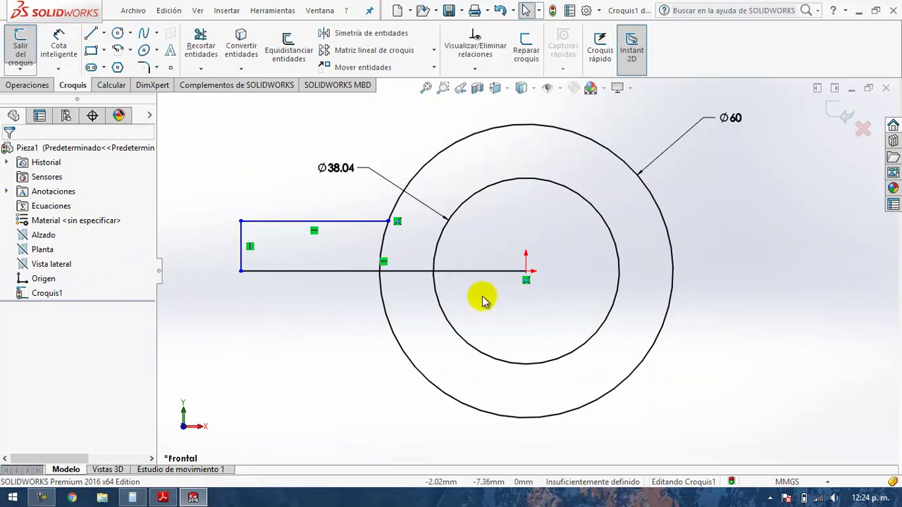
Step: Draw the stepped right outline from the origin, forming the upright tab and meeting the outer circle
{"action": "left_click", "coordinate": [90, 35]}
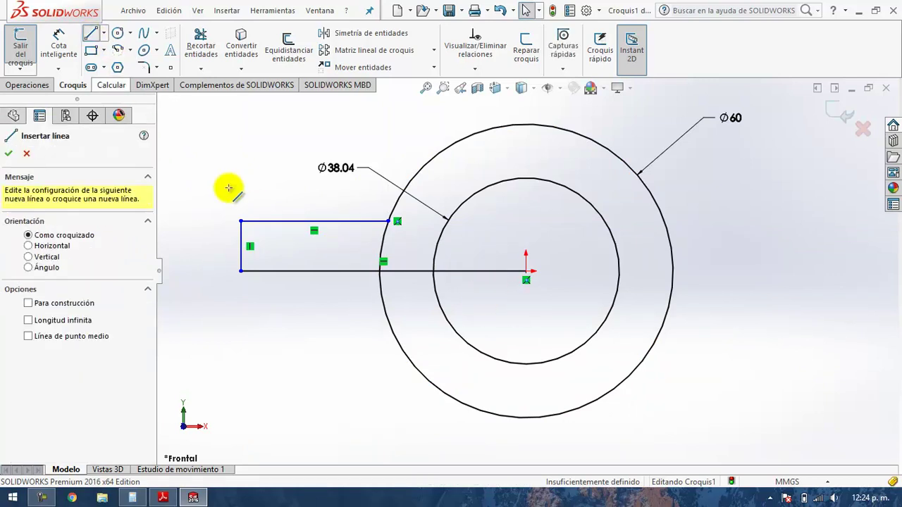
{"action": "left_click", "coordinate": [525, 272]}
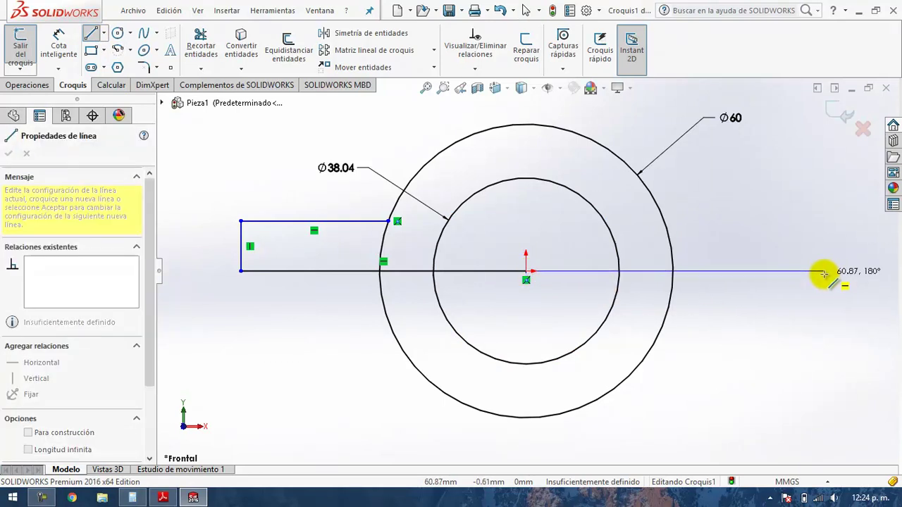
{"action": "left_click", "coordinate": [824, 272]}
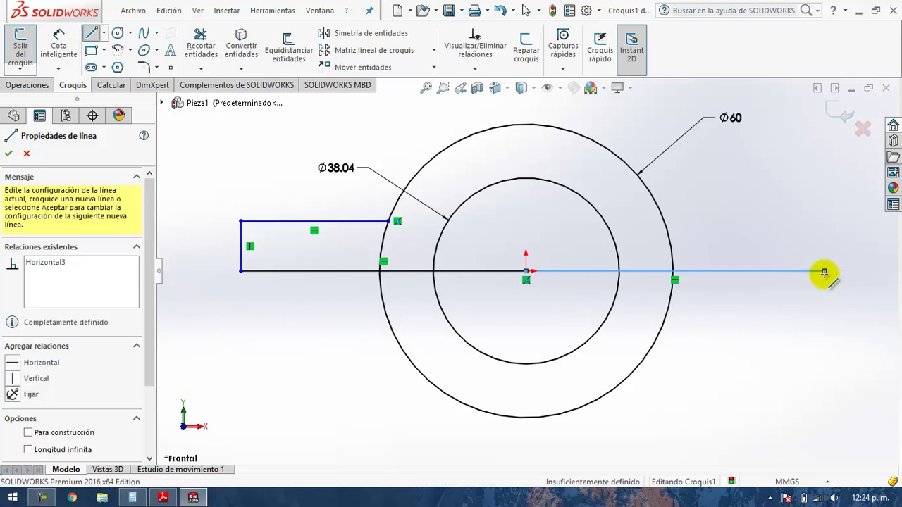
{"action": "left_click", "coordinate": [823, 130]}
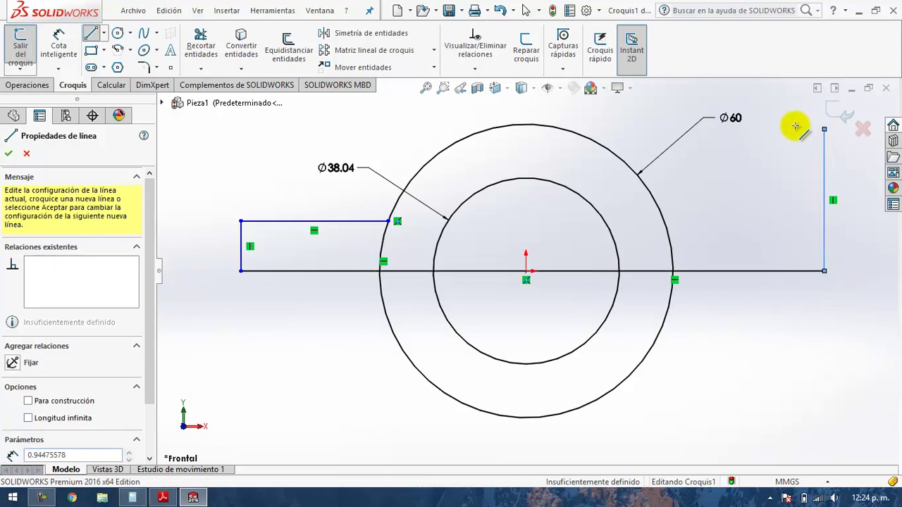
{"action": "left_click", "coordinate": [766, 135]}
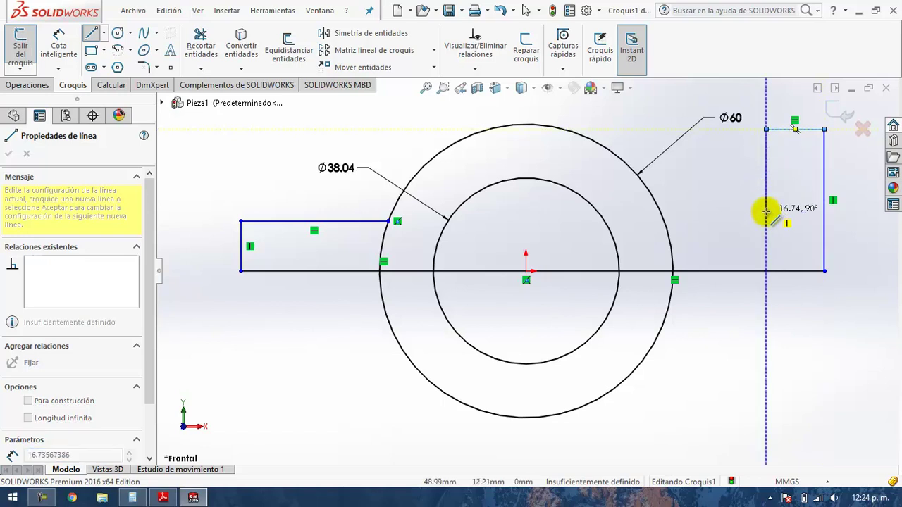
{"action": "left_click", "coordinate": [766, 211]}
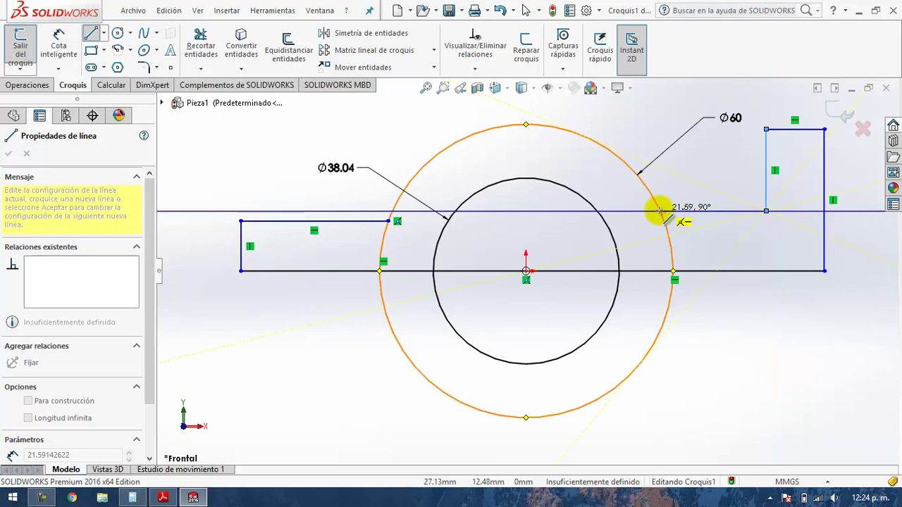
{"action": "left_click", "coordinate": [659, 210]}
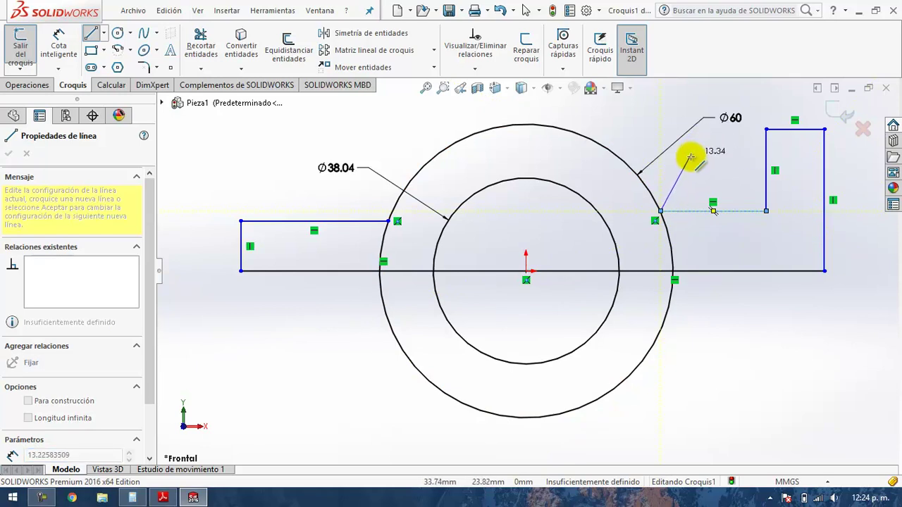
{"action": "key", "text": "Escape"}
{"action": "key", "text": "Escape"}
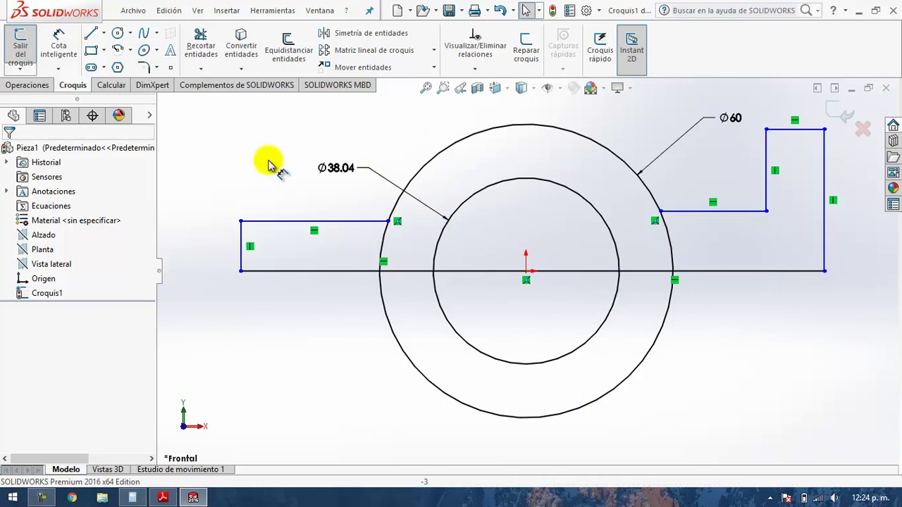
Step: Dimension the base line's outer ends to an overall width of 107 mm, checking the PDF drawing
{"action": "left_click", "coordinate": [60, 44]}
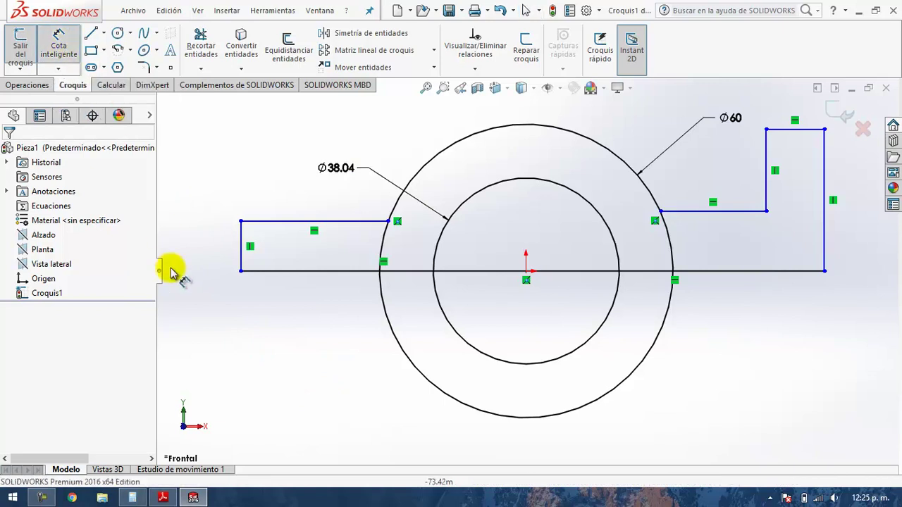
{"action": "left_click", "coordinate": [163, 498]}
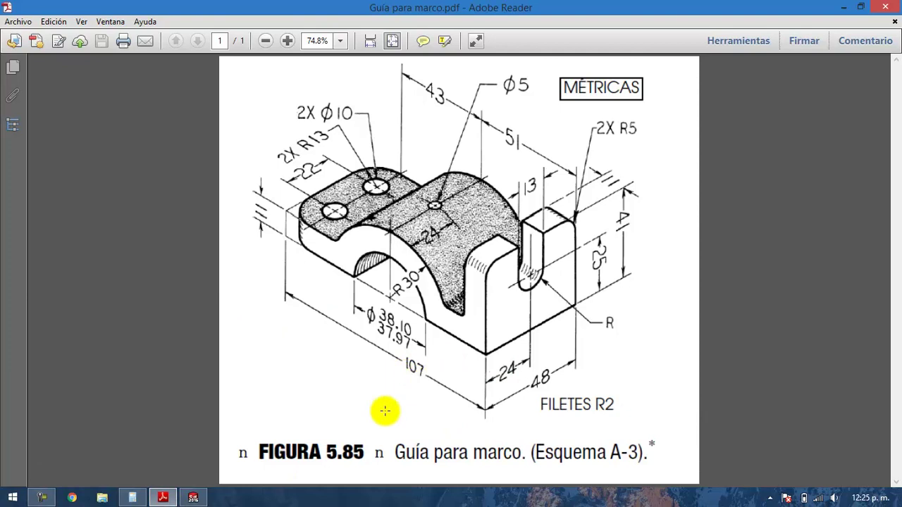
{"action": "left_click", "coordinate": [193, 498]}
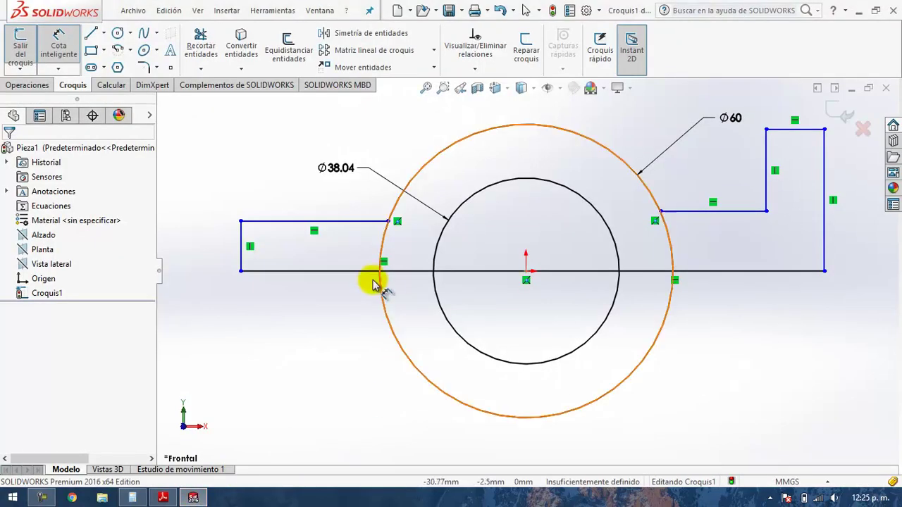
{"action": "left_click", "coordinate": [240, 271]}
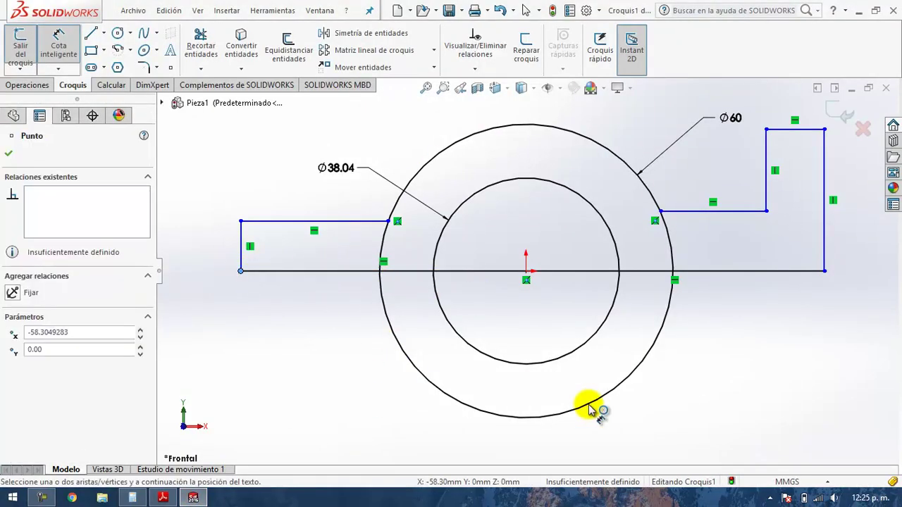
{"action": "left_click", "coordinate": [825, 271]}
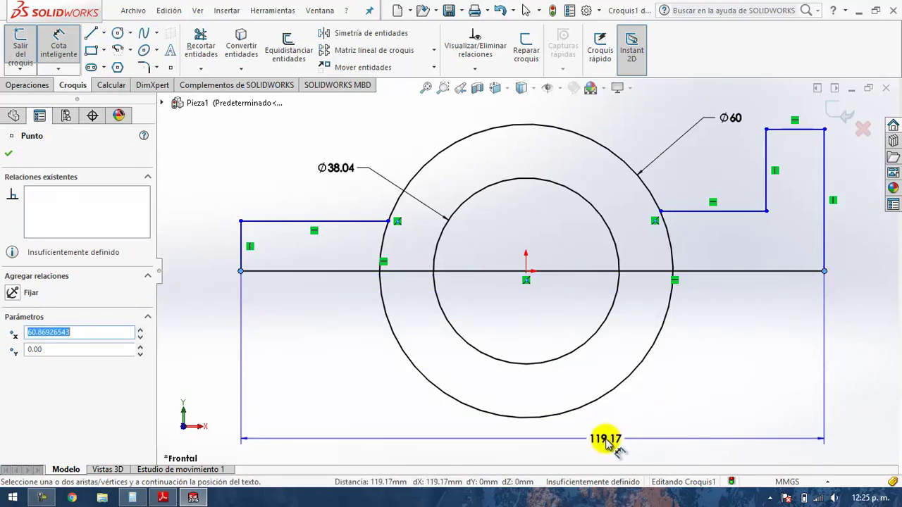
{"action": "left_click", "coordinate": [606, 439]}
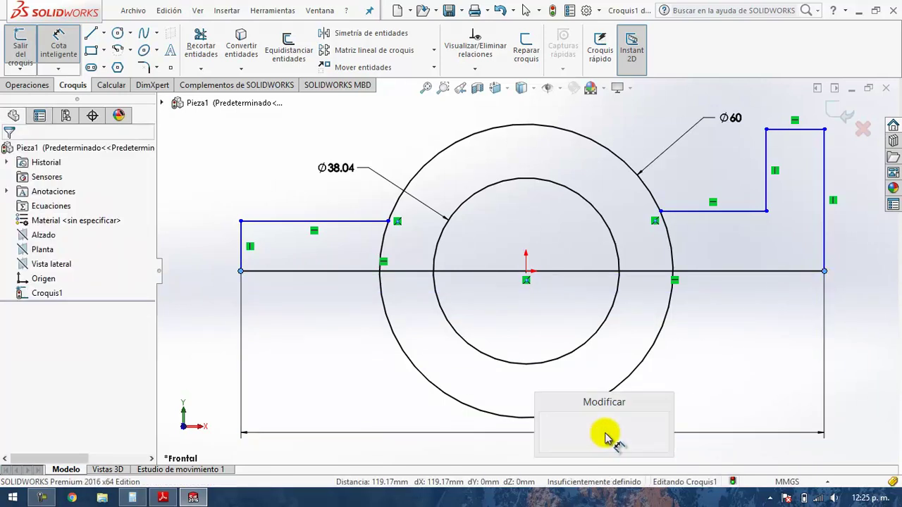
{"action": "type", "text": "107"}
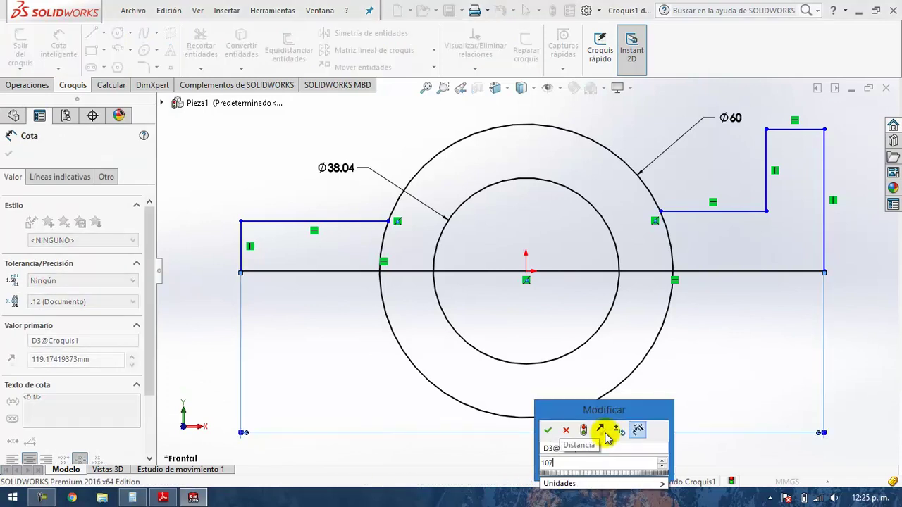
{"action": "key", "text": "Return"}
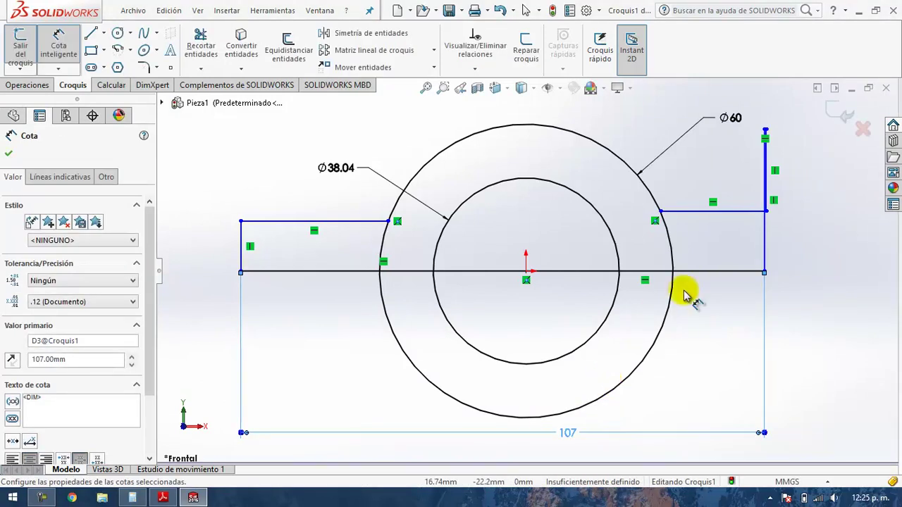
{"action": "left_click", "coordinate": [204, 499]}
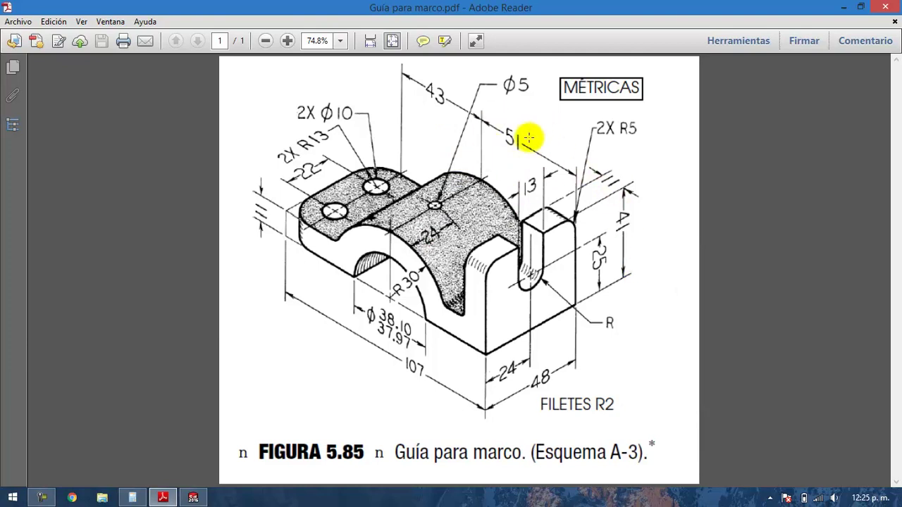
{"action": "left_click", "coordinate": [193, 498]}
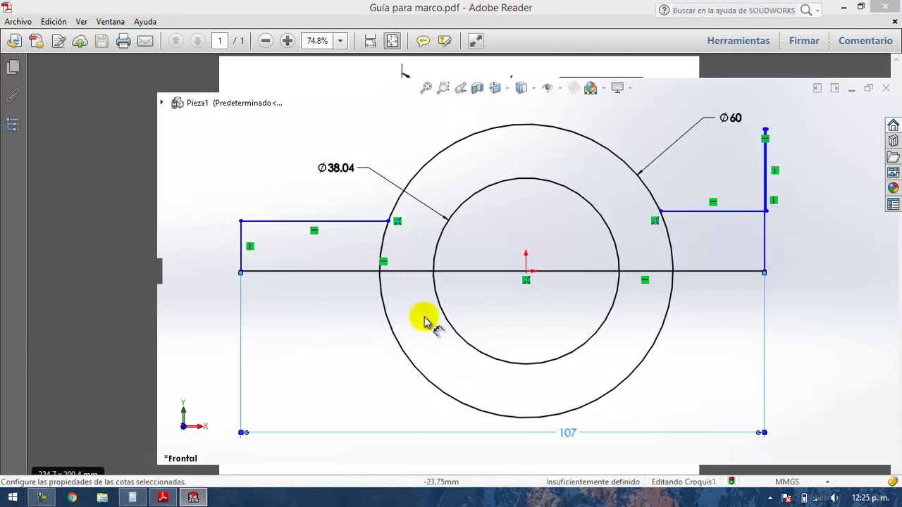
Step: Dimension the distance from the circles' centre to the tab's outer edge as 51 mm
{"action": "left_click", "coordinate": [527, 272]}
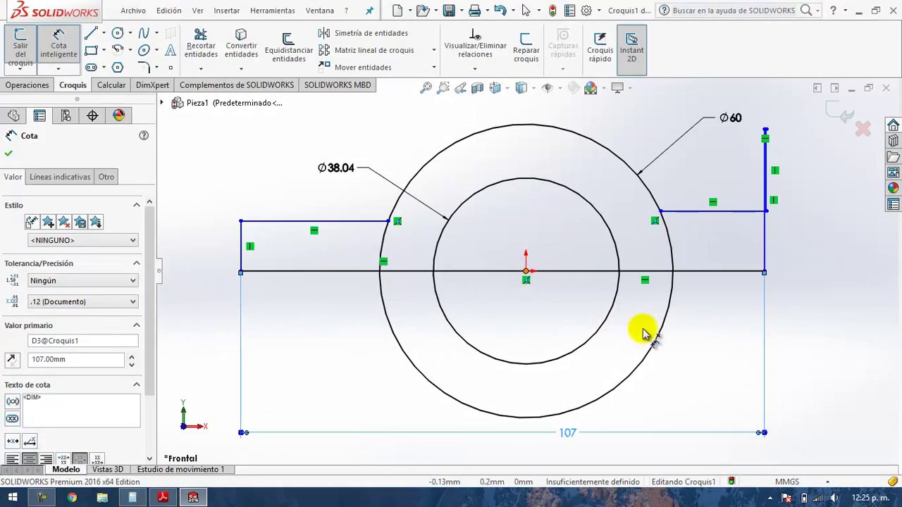
{"action": "left_click", "coordinate": [767, 258]}
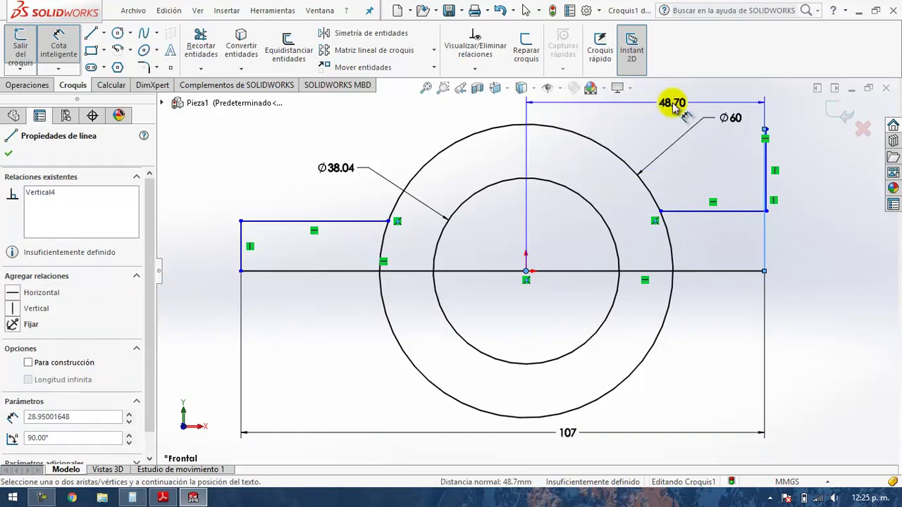
{"action": "left_click", "coordinate": [673, 104]}
{"action": "type", "text": "51"}
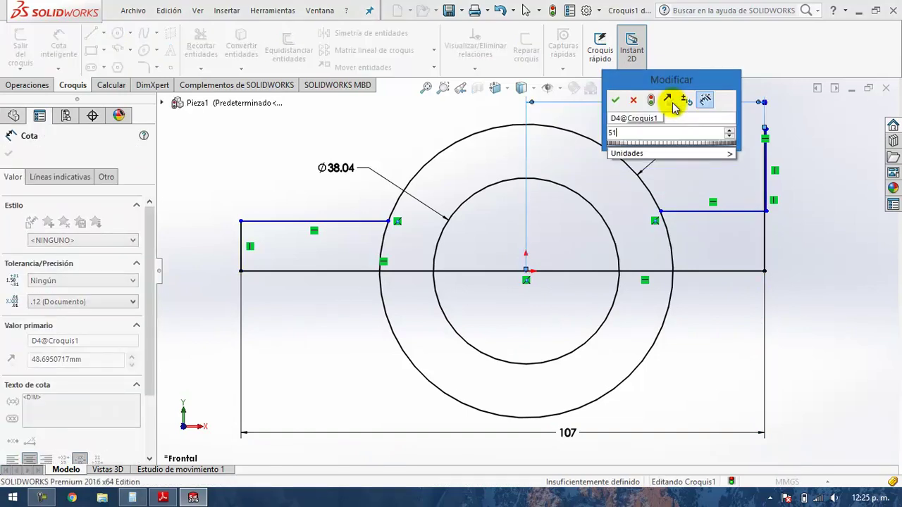
{"action": "key", "text": "Return"}
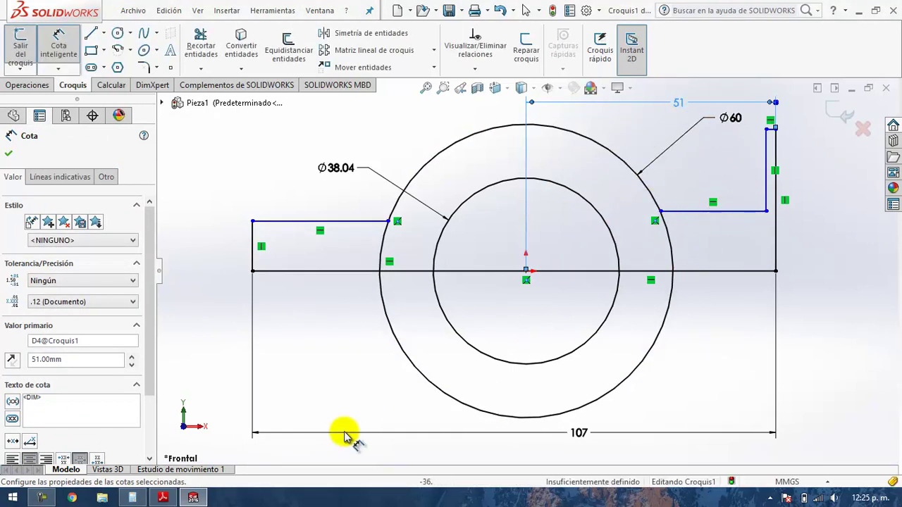
{"action": "left_click", "coordinate": [195, 497]}
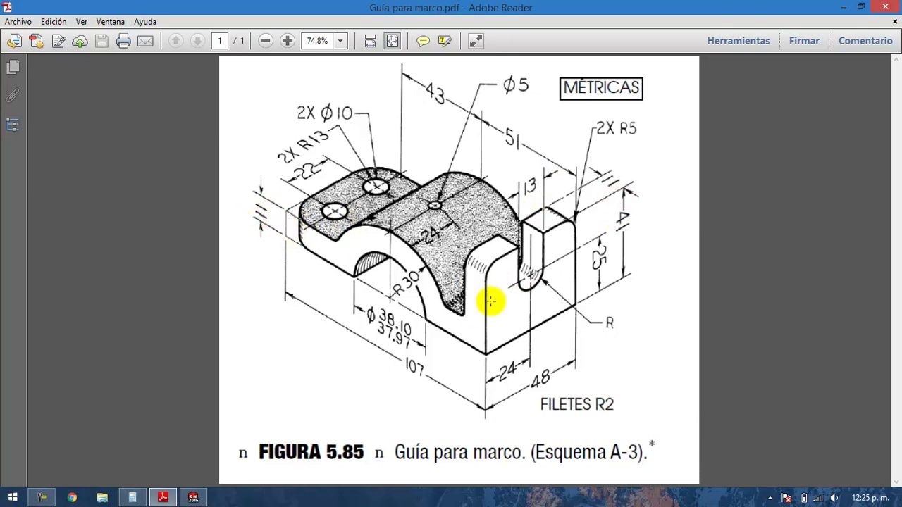
{"action": "left_click", "coordinate": [193, 498]}
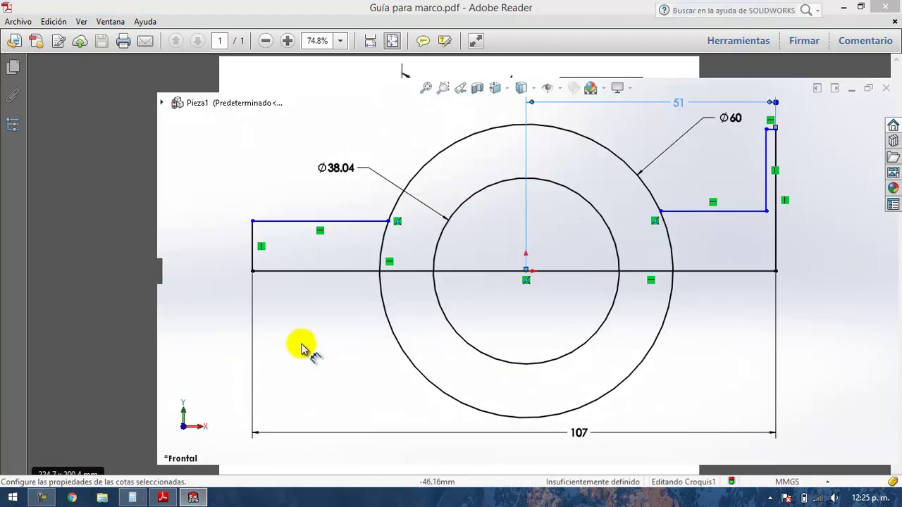
Step: Give the left vertical step edge an 11 mm height dimension
{"action": "left_click", "coordinate": [243, 260]}
{"action": "left_click", "coordinate": [222, 256]}
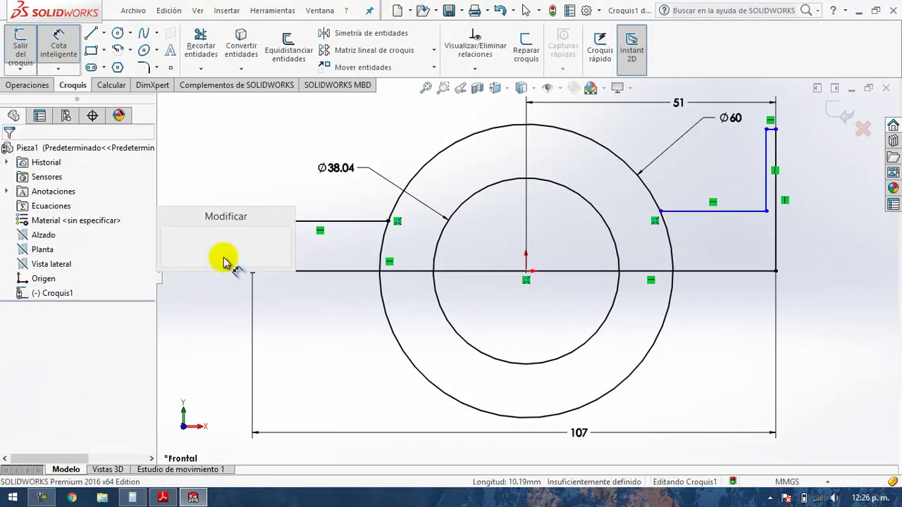
{"action": "type", "text": "11"}
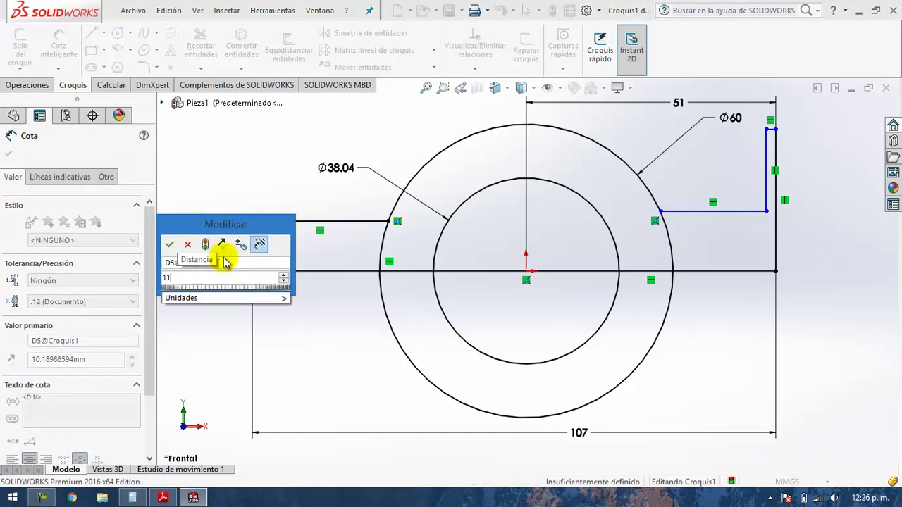
{"action": "key", "text": "Return"}
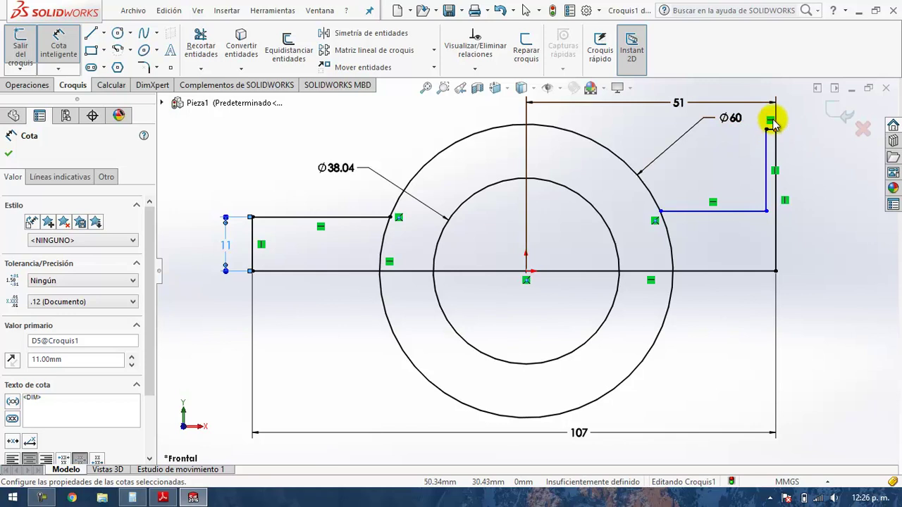
Step: Dimension the tab's top edge to 11 mm wide and zoom to fit the sketch
{"action": "scroll", "coordinate": [781, 119], "scroll_direction": "down", "scroll_amount": 1}
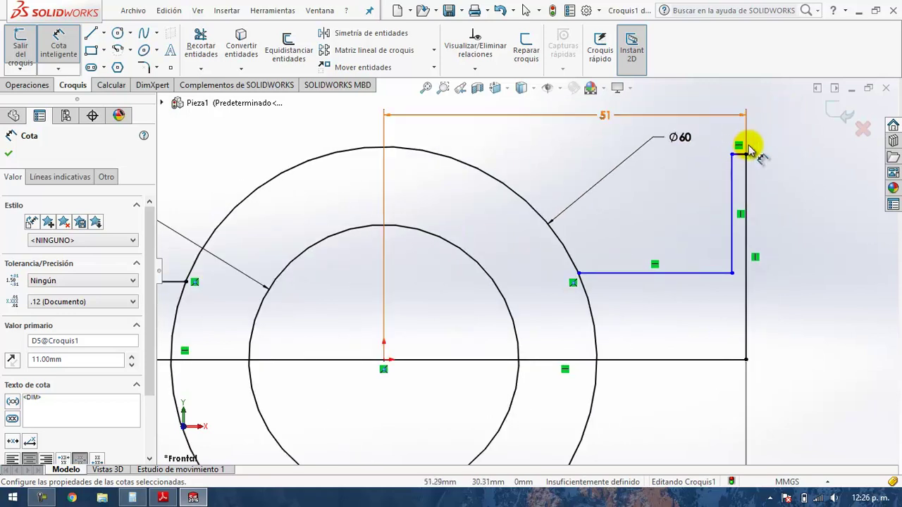
{"action": "scroll", "coordinate": [747, 158], "scroll_direction": "down", "scroll_amount": 2}
{"action": "scroll", "coordinate": [714, 176], "scroll_direction": "down", "scroll_amount": 2}
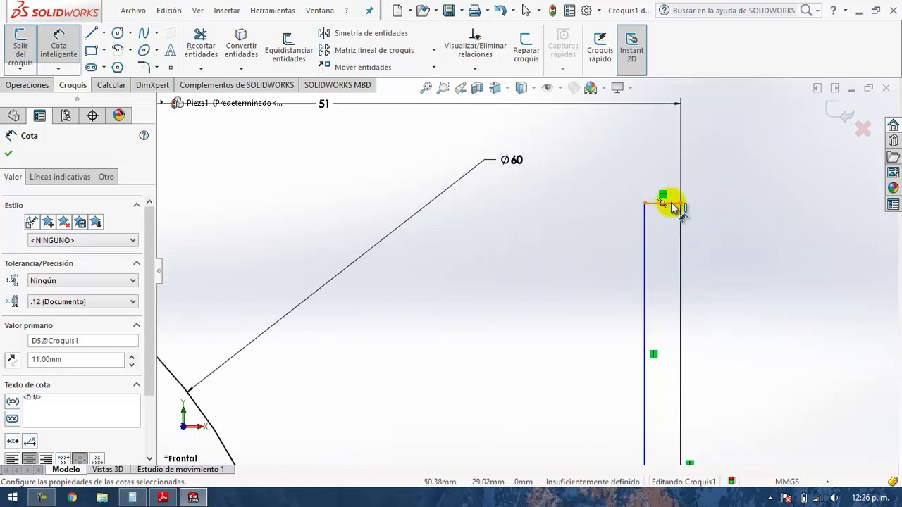
{"action": "left_click", "coordinate": [673, 204]}
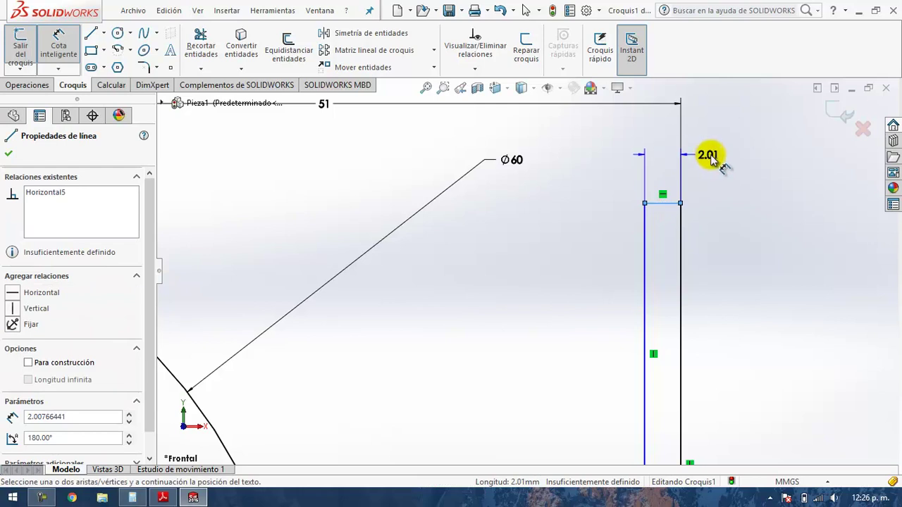
{"action": "left_click", "coordinate": [714, 159]}
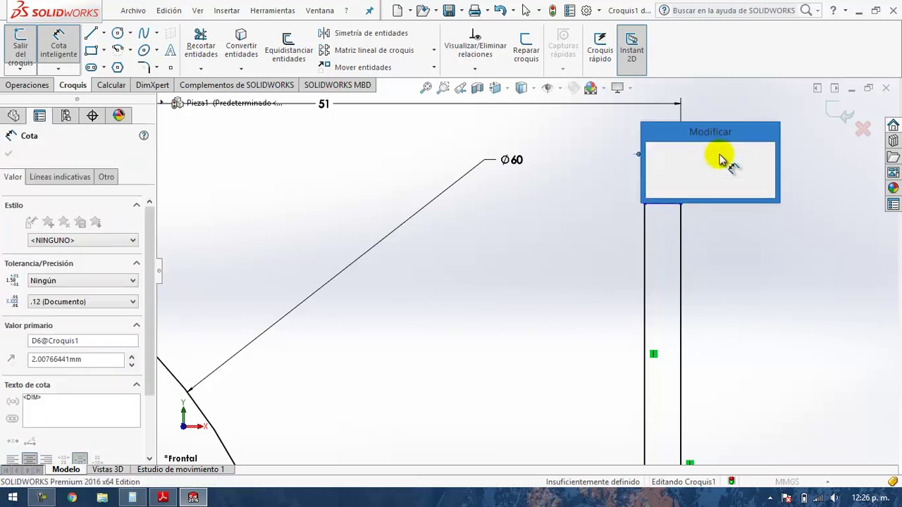
{"action": "key", "text": "Return"}
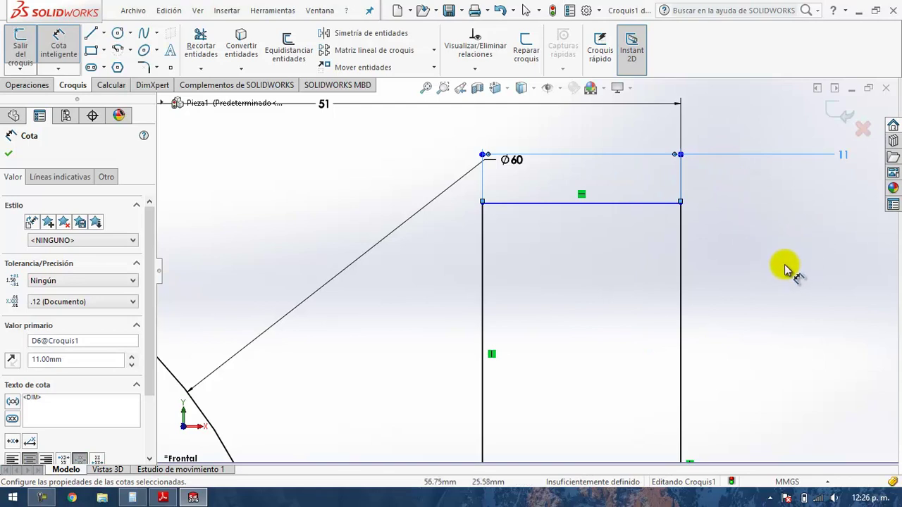
{"action": "key", "text": "Escape"}
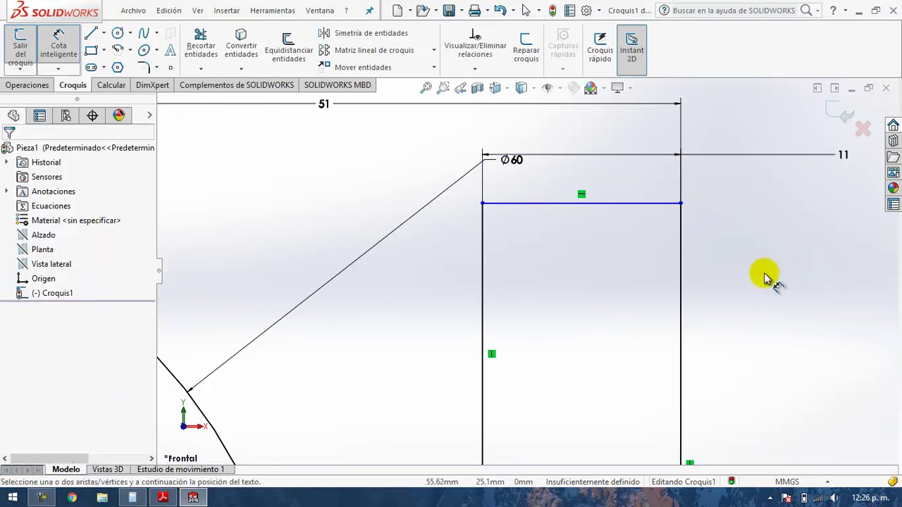
{"action": "key", "text": "f"}
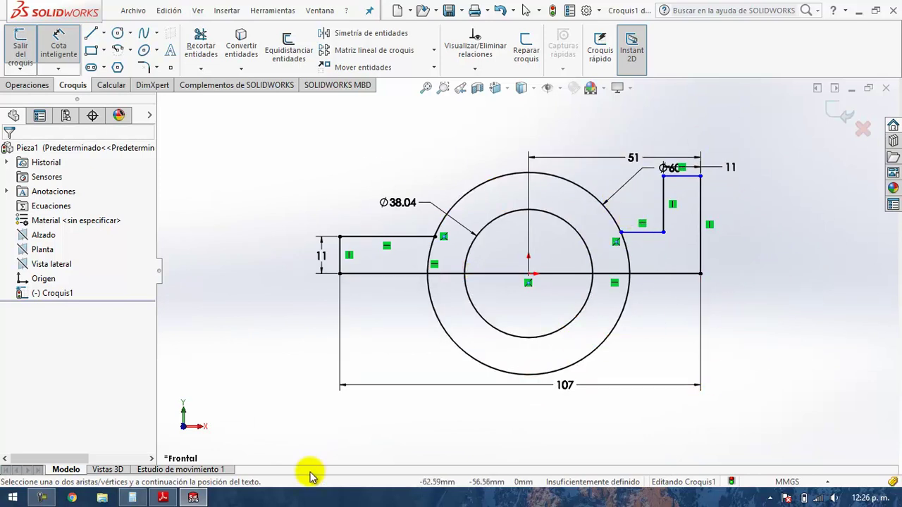
Step: Dimension the tab's right vertical edge to 41 mm tall, comparing with the reference drawing
{"action": "left_click", "coordinate": [195, 497]}
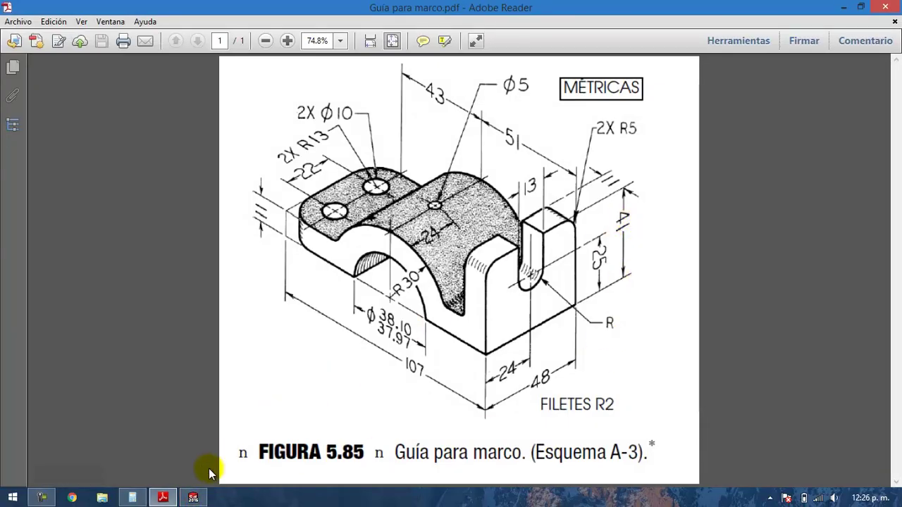
{"action": "left_click", "coordinate": [193, 497]}
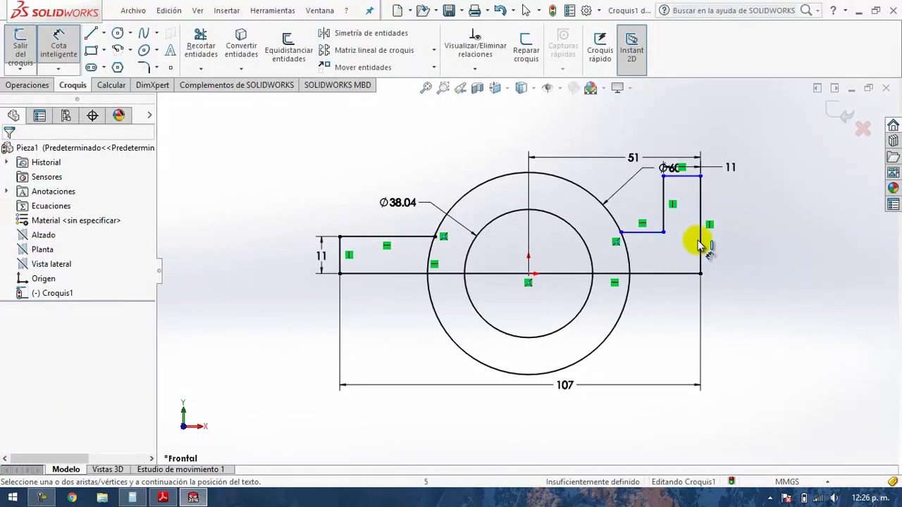
{"action": "left_click", "coordinate": [700, 244]}
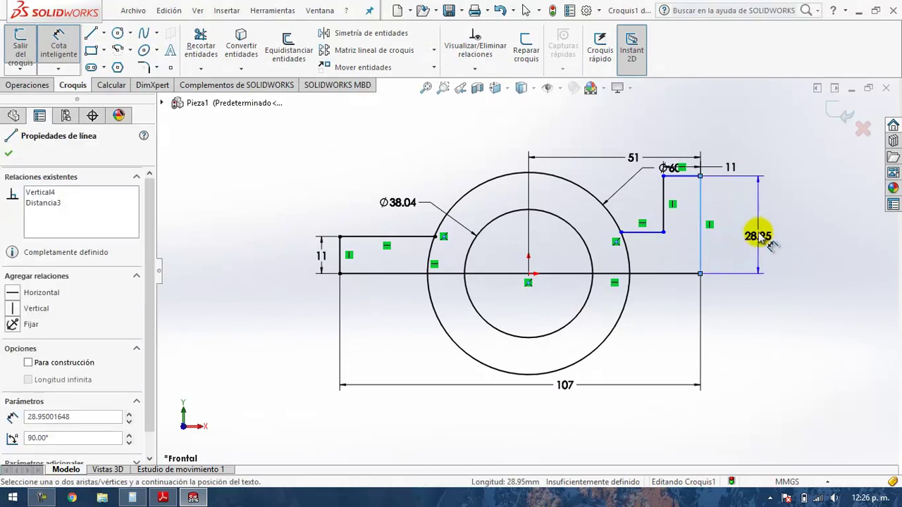
{"action": "left_click", "coordinate": [750, 233]}
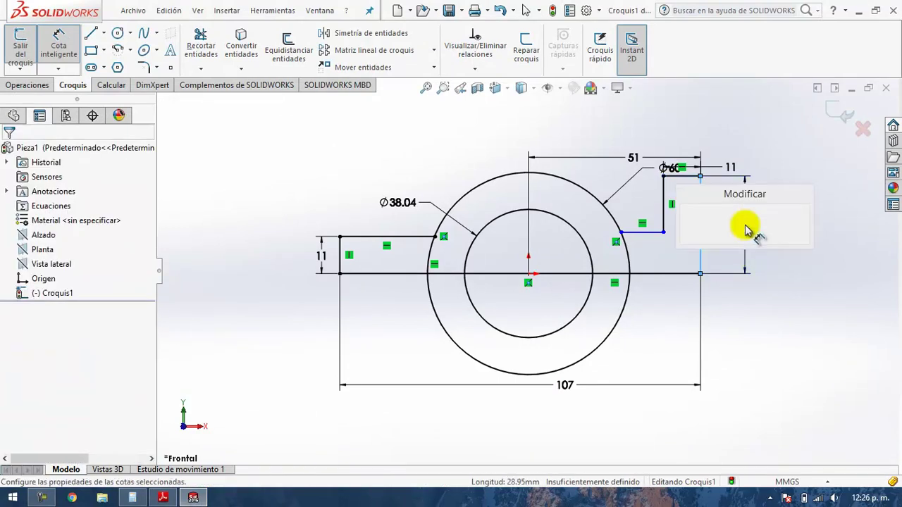
{"action": "type", "text": "41"}
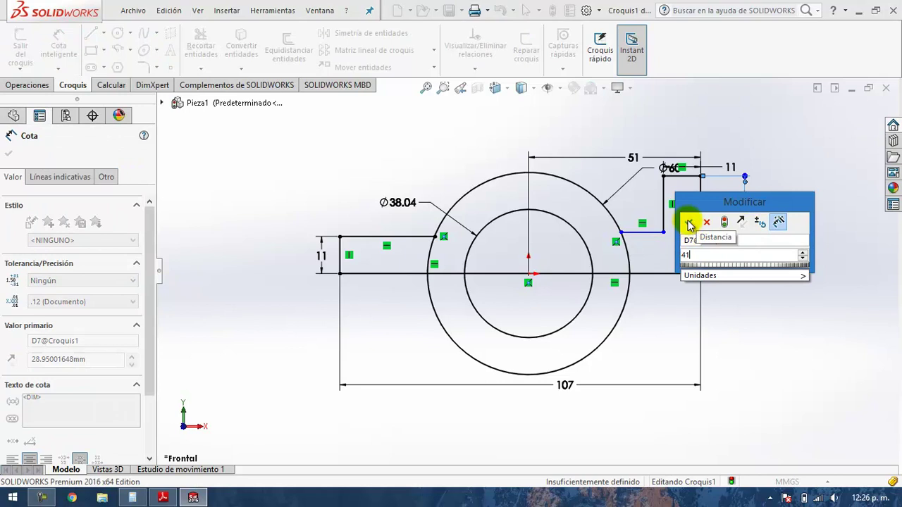
{"action": "left_click", "coordinate": [689, 224]}
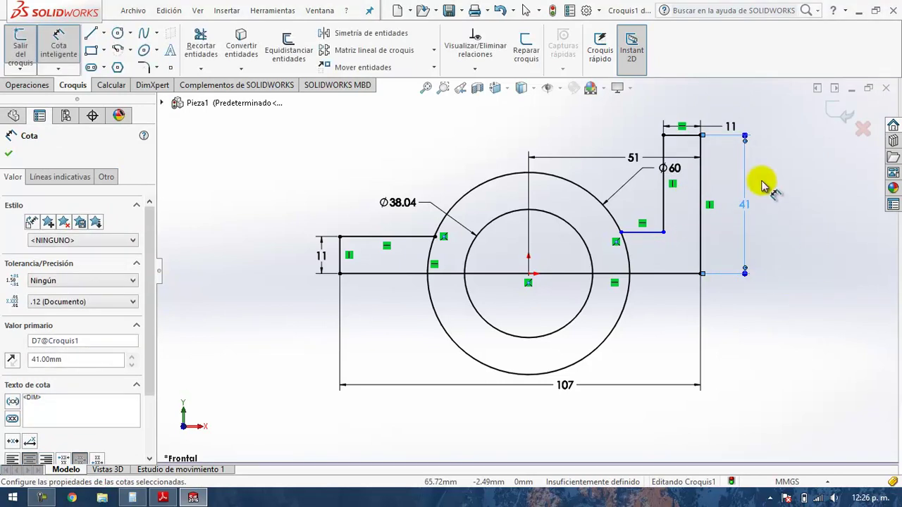
{"action": "left_click", "coordinate": [190, 499]}
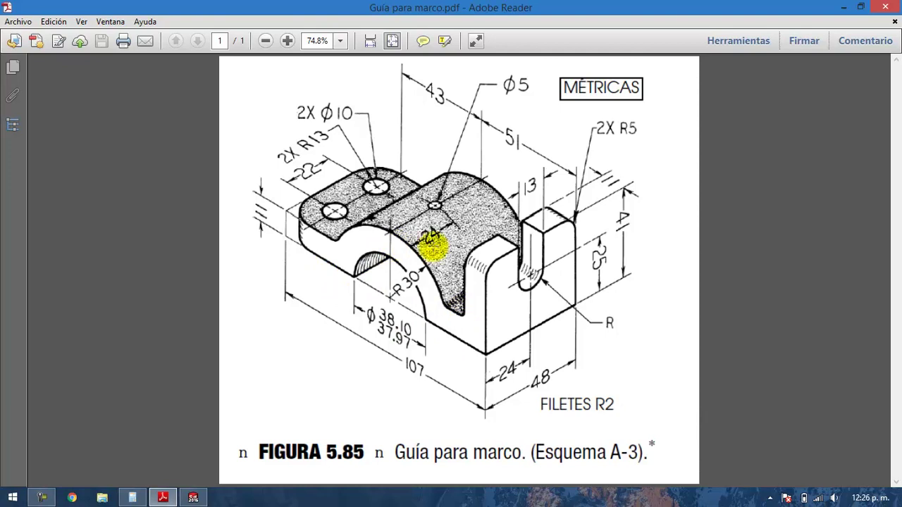
Step: Return to the SOLIDWORKS sketch and close the Cota dimension PropertyManager
{"action": "left_click", "coordinate": [193, 497]}
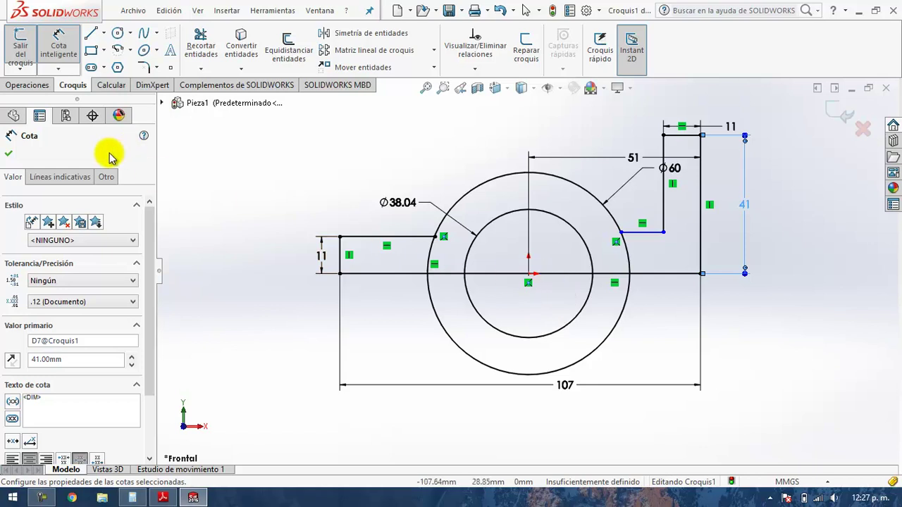
{"action": "left_click", "coordinate": [10, 153]}
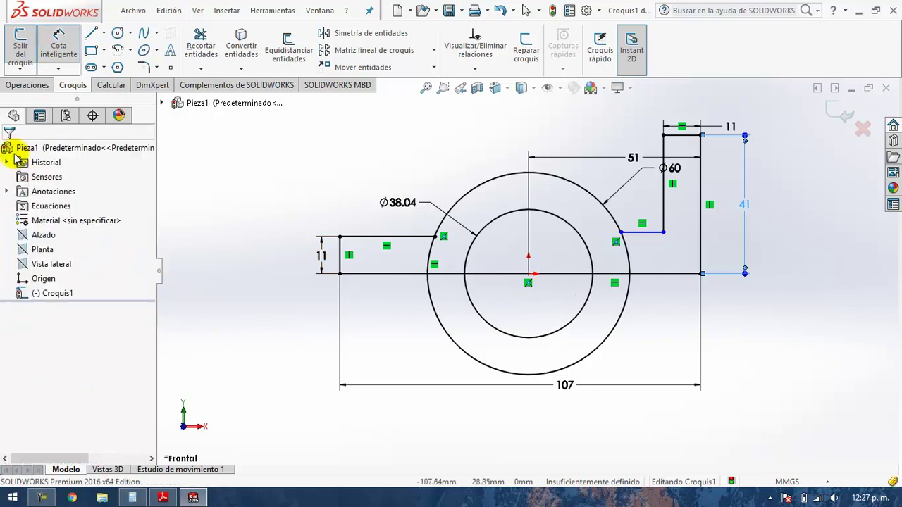
Step: Add a Colineal relation between the left and right short horizontal lines
{"action": "left_click", "coordinate": [371, 237]}
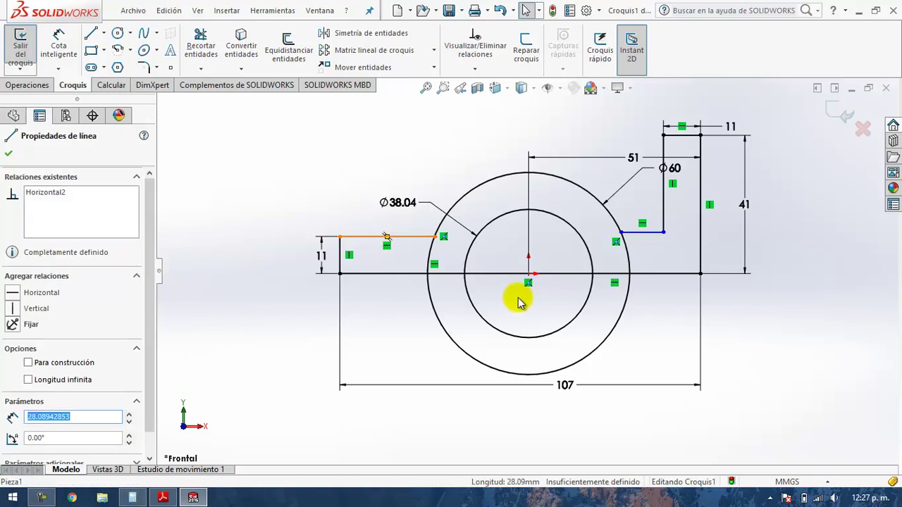
{"action": "left_click", "coordinate": [654, 233], "text": "ctrl"}
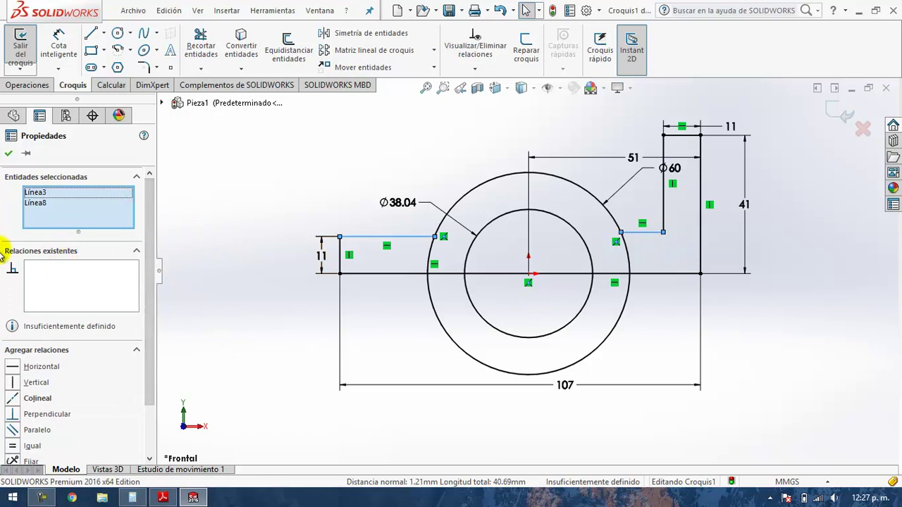
{"action": "left_click_drag", "start_coordinate": [151, 193], "coordinate": [149, 247]}
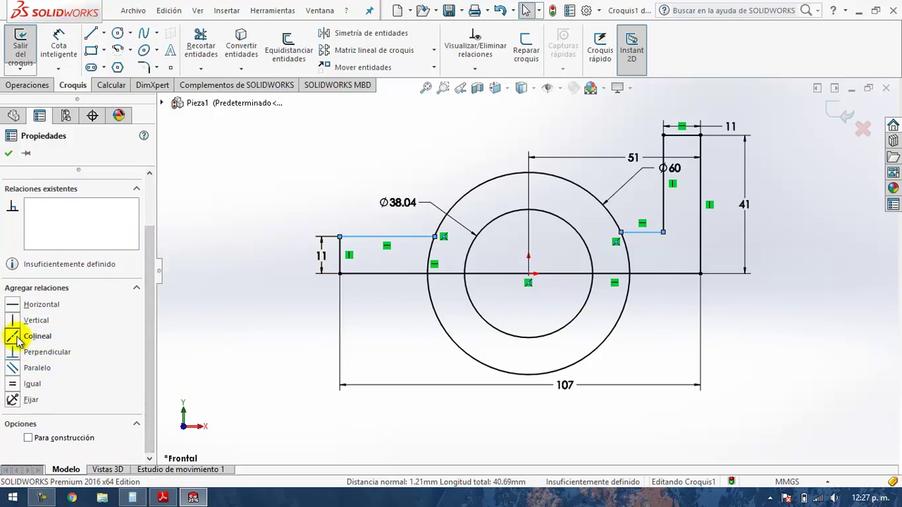
{"action": "left_click", "coordinate": [13, 336]}
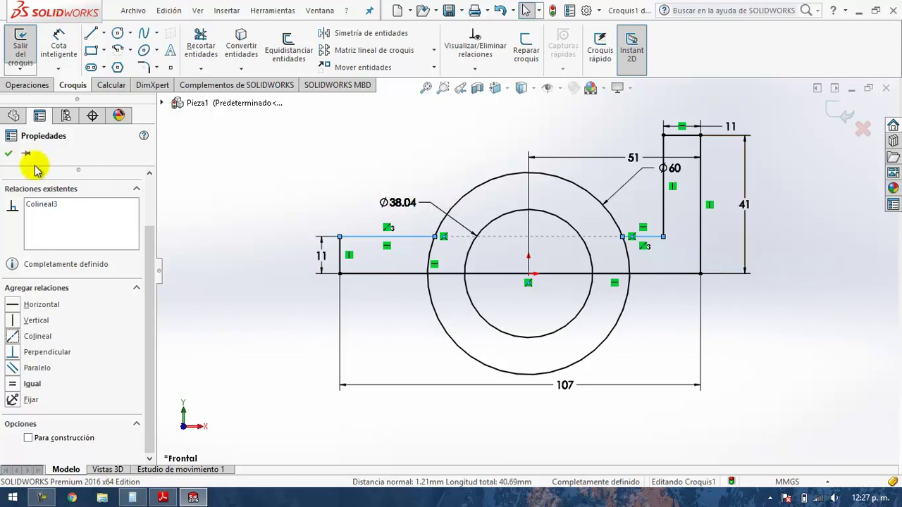
{"action": "left_click", "coordinate": [10, 155]}
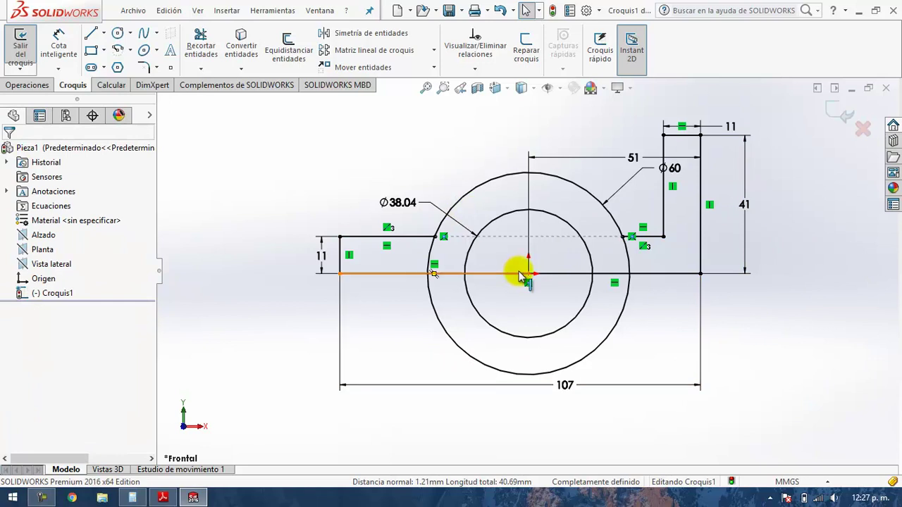
Step: Trim the circles' lower halves and the base line under the inner arch with Recortar entidades
{"action": "left_click", "coordinate": [202, 46]}
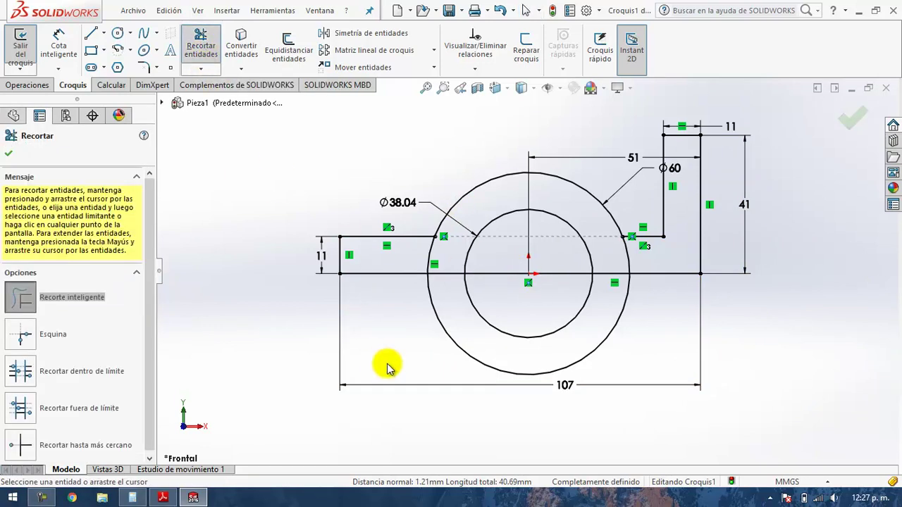
{"action": "left_click_drag", "start_coordinate": [422, 341], "coordinate": [504, 320]}
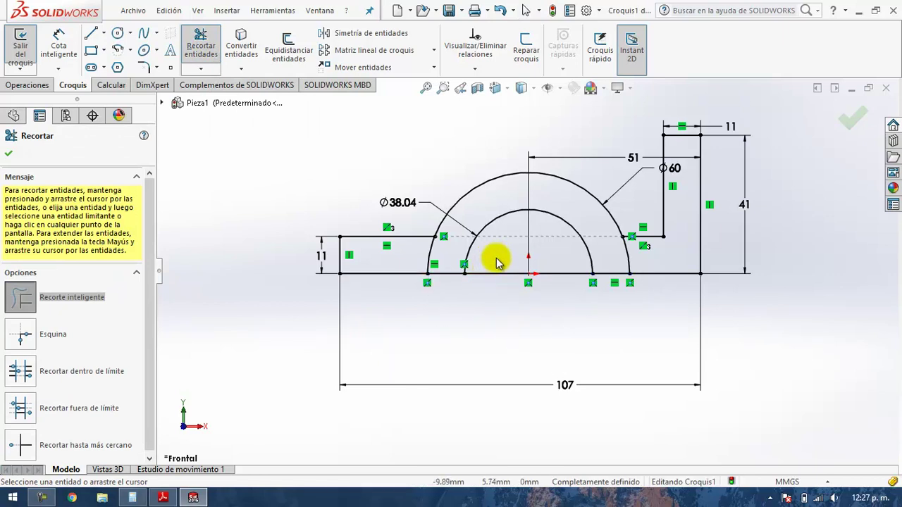
{"action": "left_click_drag", "start_coordinate": [456, 248], "coordinate": [423, 263]}
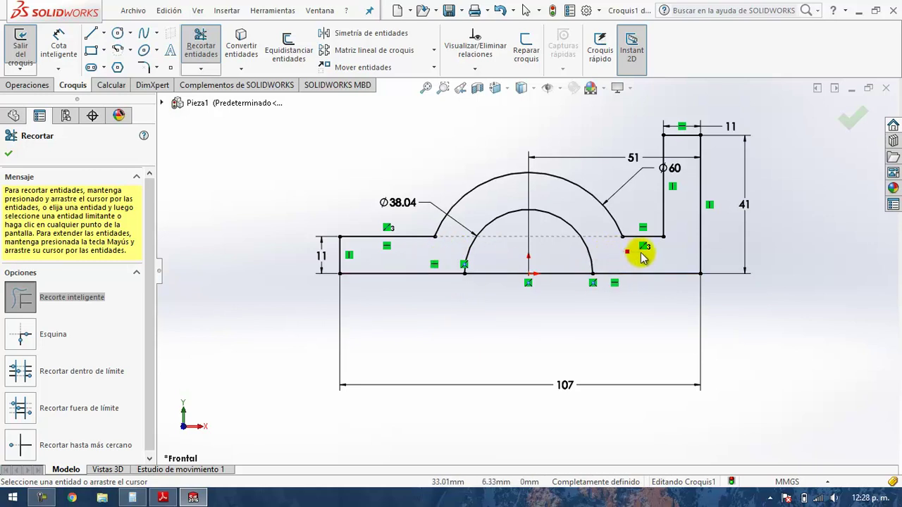
{"action": "left_click_drag", "start_coordinate": [567, 334], "coordinate": [560, 258]}
{"action": "left_click_drag", "start_coordinate": [520, 312], "coordinate": [508, 261]}
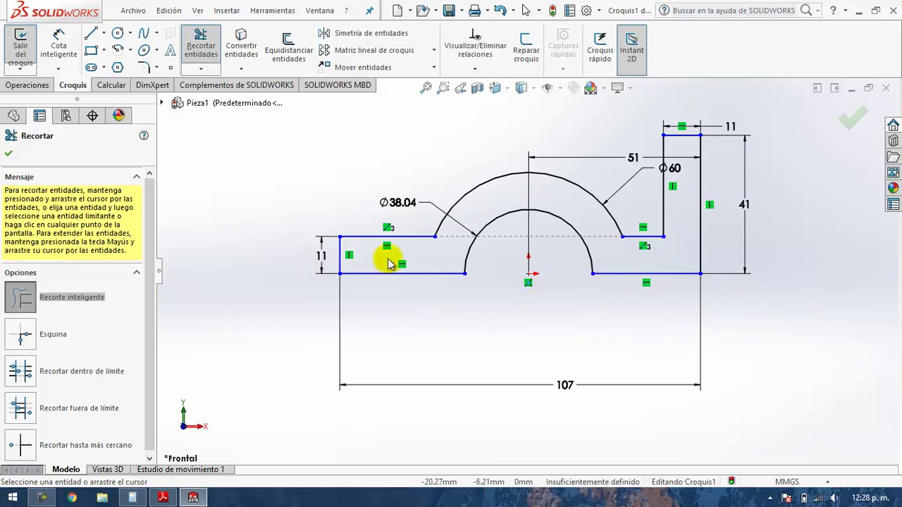
{"action": "left_click", "coordinate": [9, 154]}
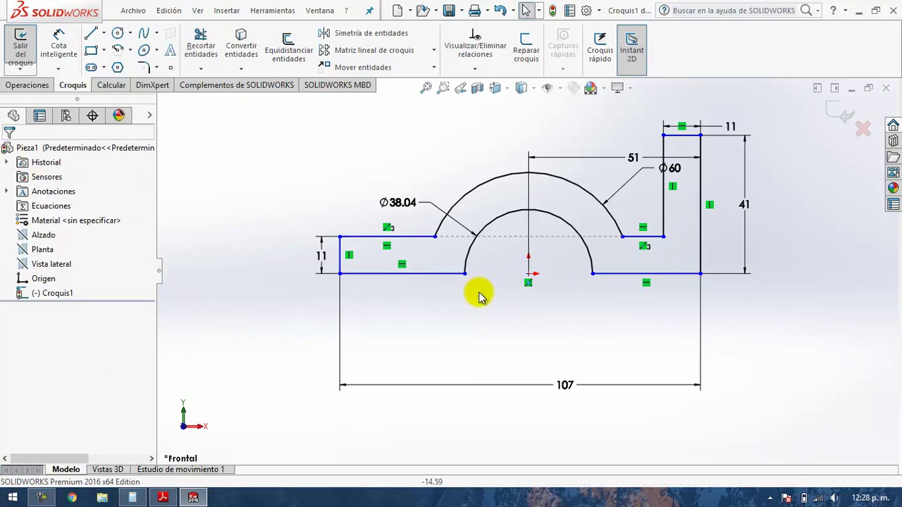
Step: Add an Intersección relation placing the origin where the two bottom lines meet
{"action": "left_click", "coordinate": [440, 275]}
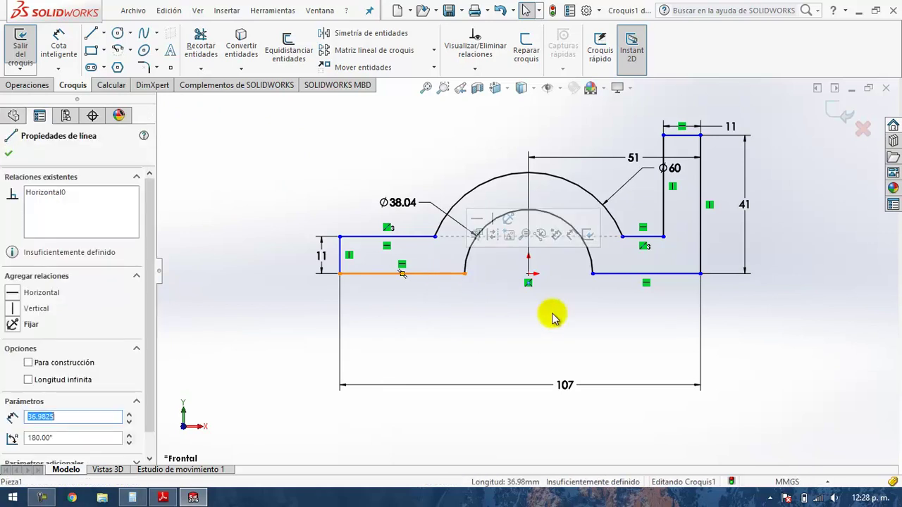
{"action": "left_click", "coordinate": [604, 290], "text": "ctrl"}
{"action": "left_click", "coordinate": [529, 276], "text": "ctrl"}
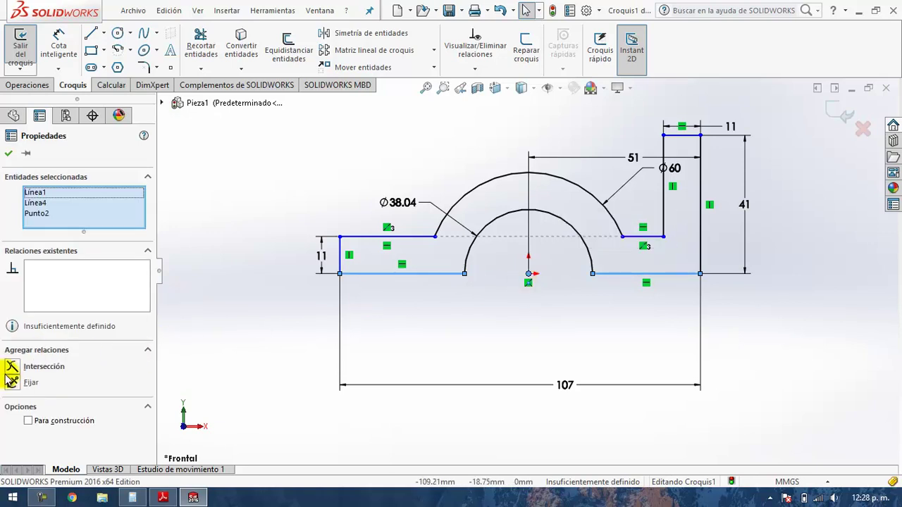
{"action": "left_click", "coordinate": [17, 371]}
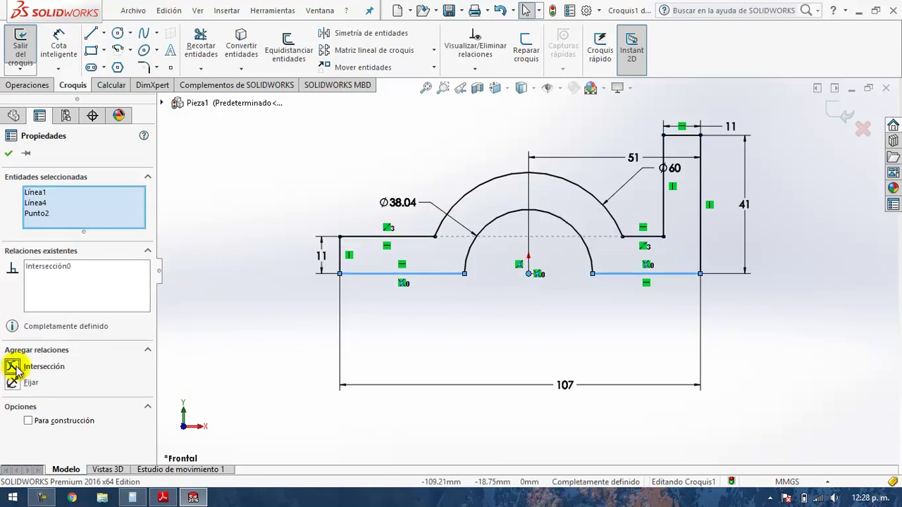
{"action": "left_click", "coordinate": [8, 152]}
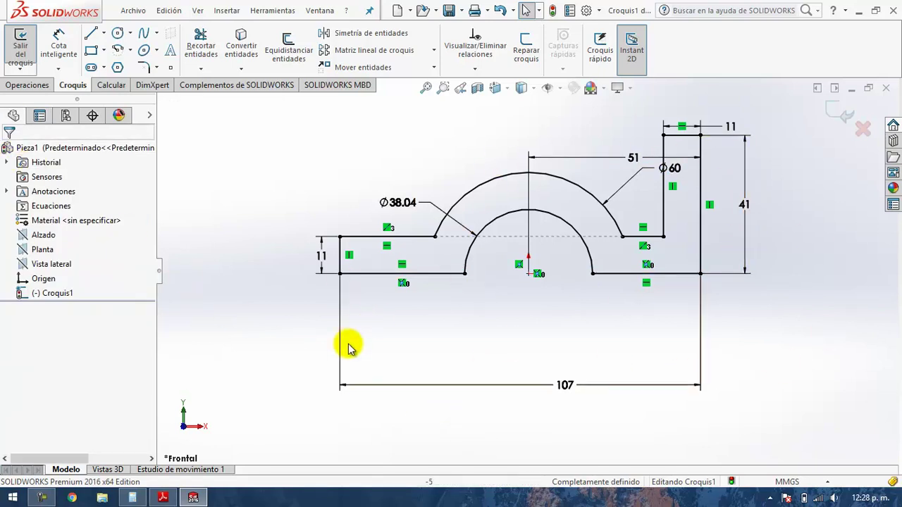
{"action": "left_click", "coordinate": [163, 498]}
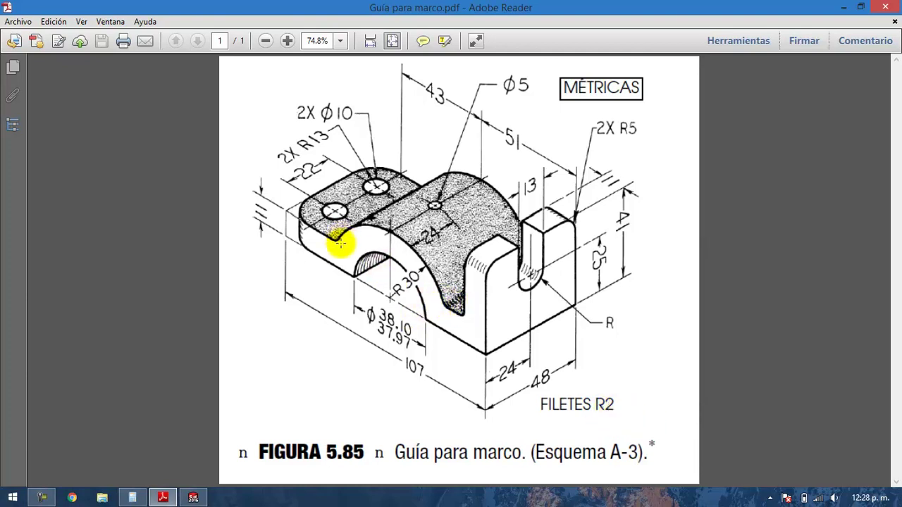
Step: Apply 2 mm sketch fillets to both arch-to-top corners and the tab's inner corner
{"action": "left_click", "coordinate": [192, 498]}
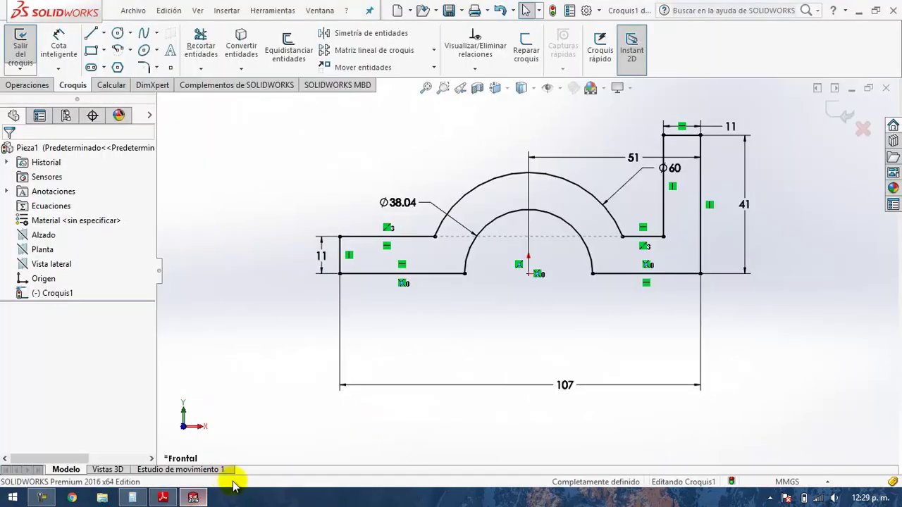
{"action": "left_click", "coordinate": [146, 69]}
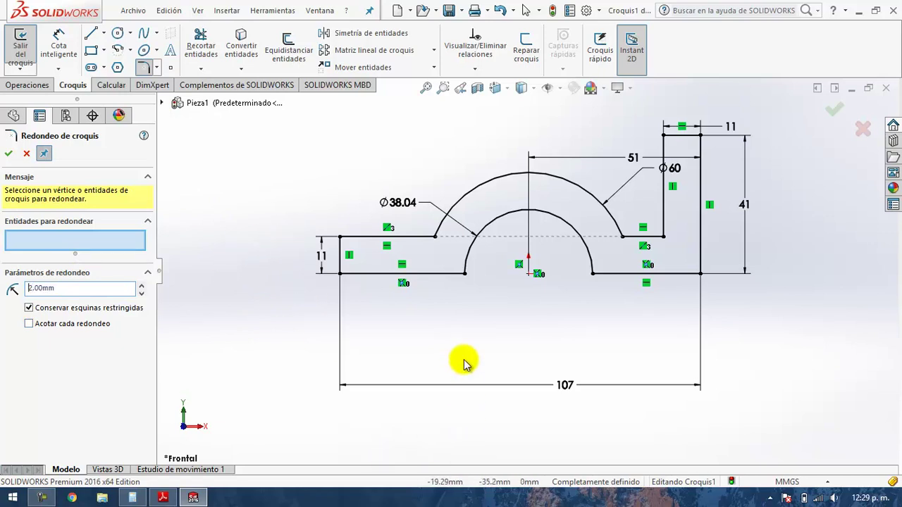
{"action": "left_click", "coordinate": [433, 237]}
{"action": "left_click", "coordinate": [623, 237]}
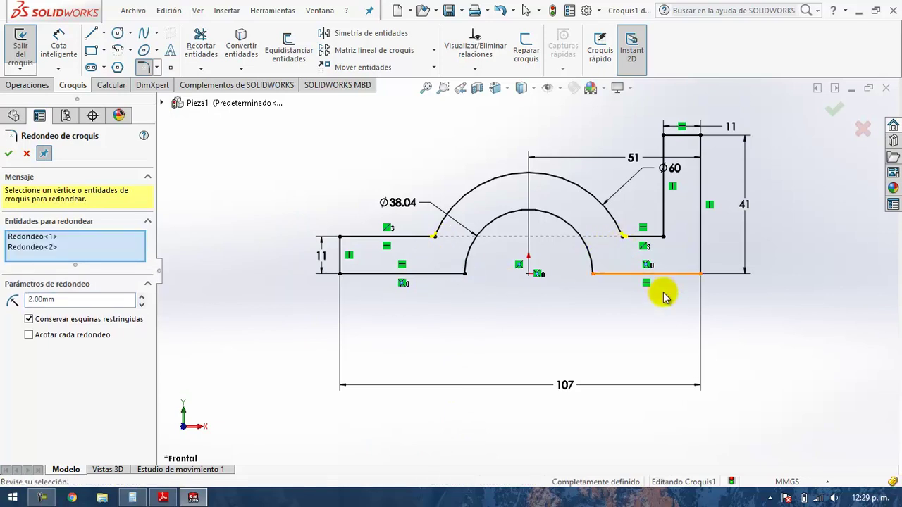
{"action": "left_click", "coordinate": [663, 237]}
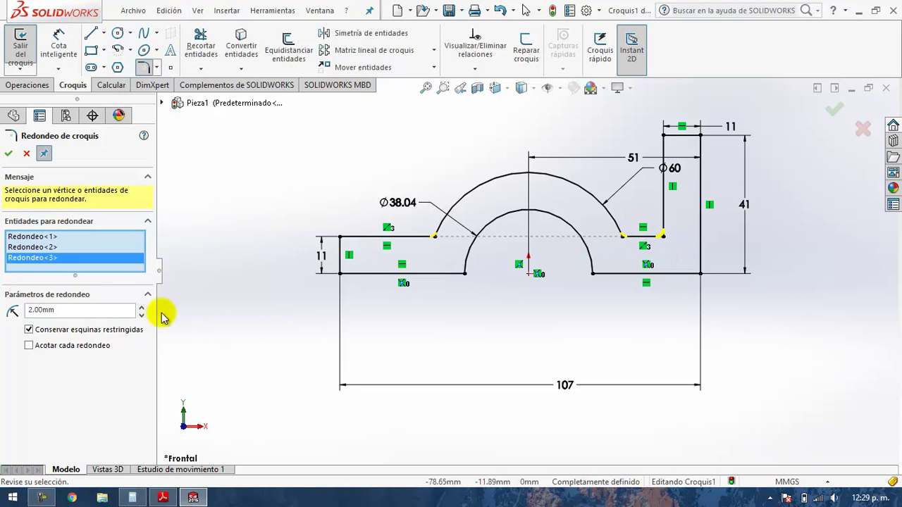
{"action": "left_click", "coordinate": [7, 156]}
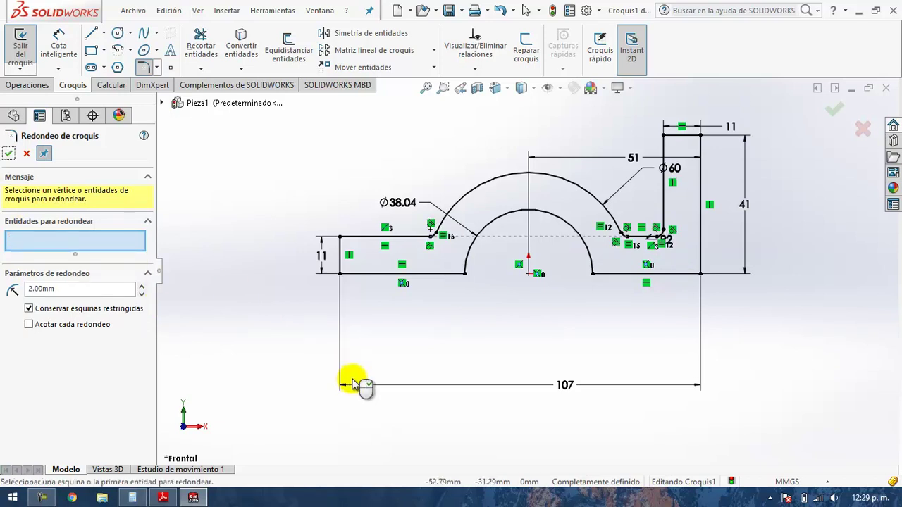
{"action": "left_click", "coordinate": [9, 155]}
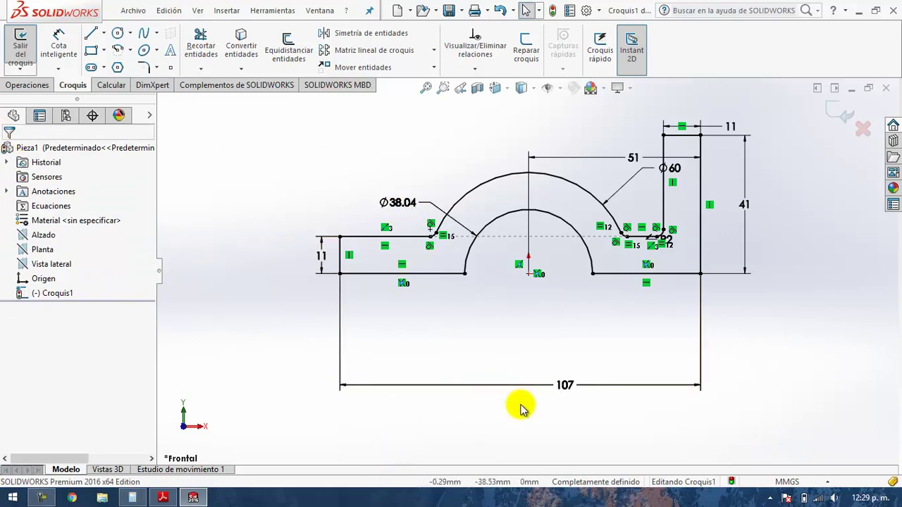
{"action": "left_click", "coordinate": [196, 498]}
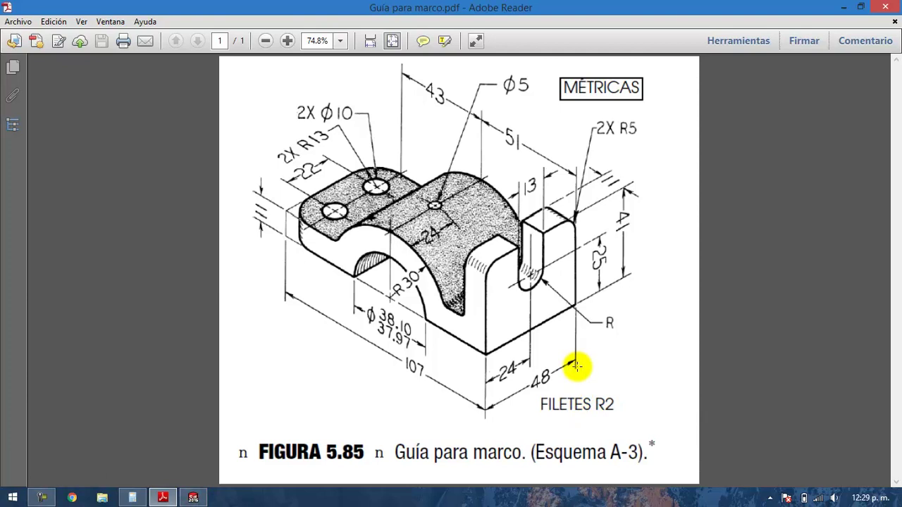
Step: Start an Extruir saliente/base feature from the sketch, checking the drawing for depth
{"action": "left_click", "coordinate": [209, 499]}
{"action": "left_click", "coordinate": [190, 501]}
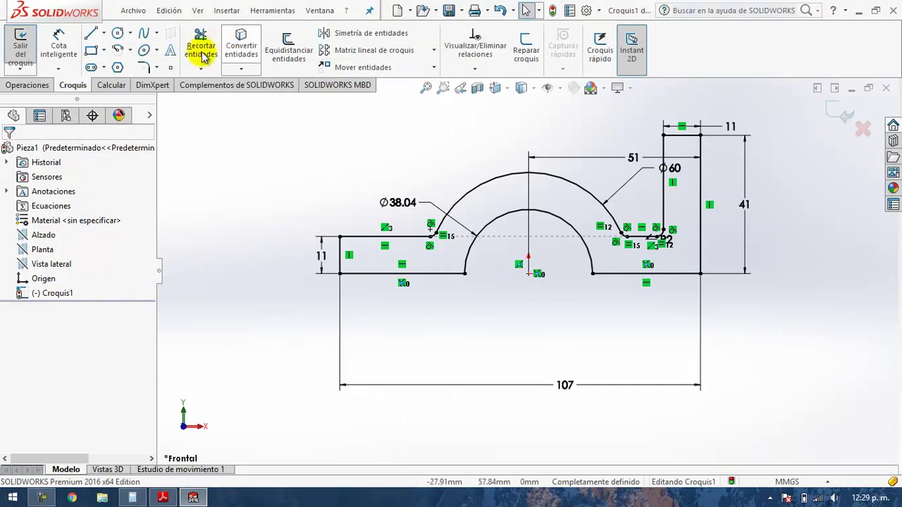
{"action": "left_click", "coordinate": [28, 85]}
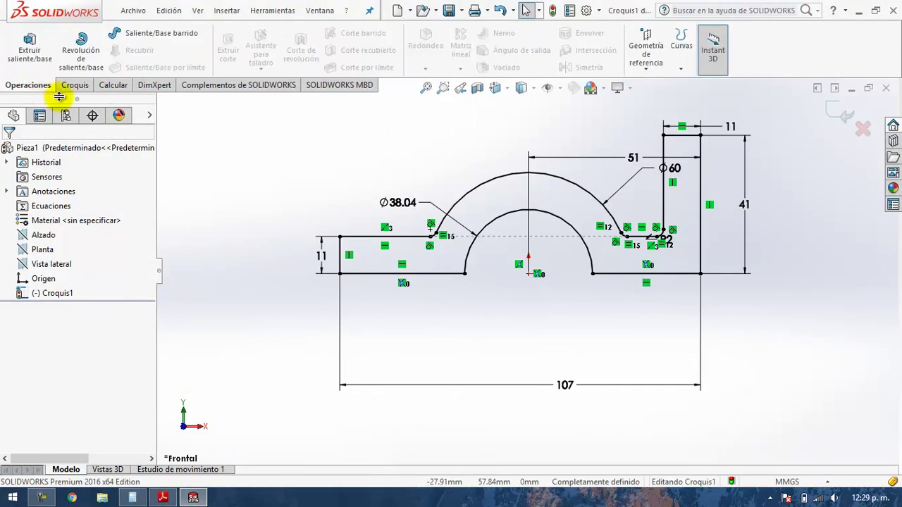
{"action": "left_click", "coordinate": [35, 62]}
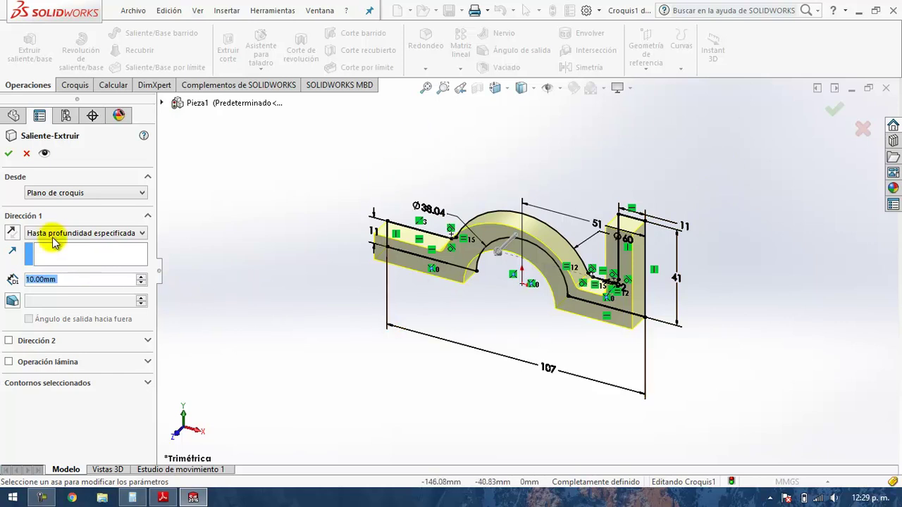
{"action": "left_click", "coordinate": [164, 497]}
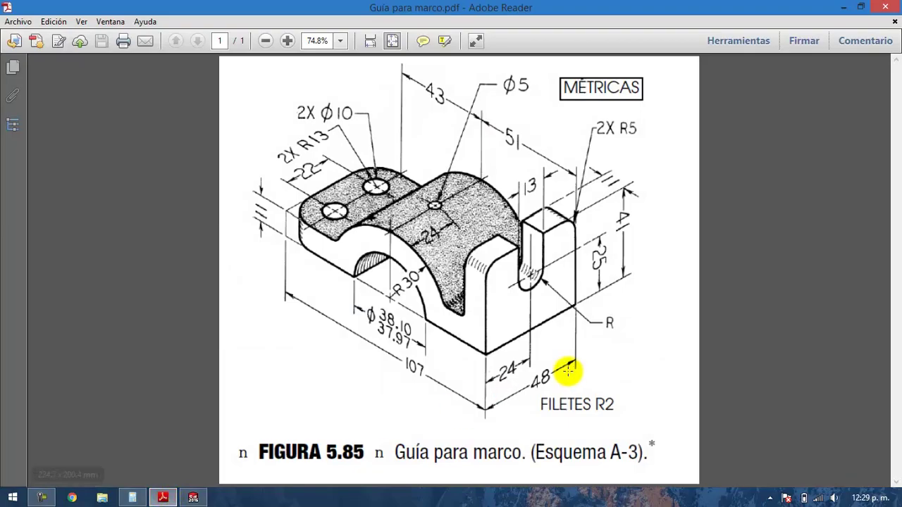
{"action": "left_click", "coordinate": [164, 498]}
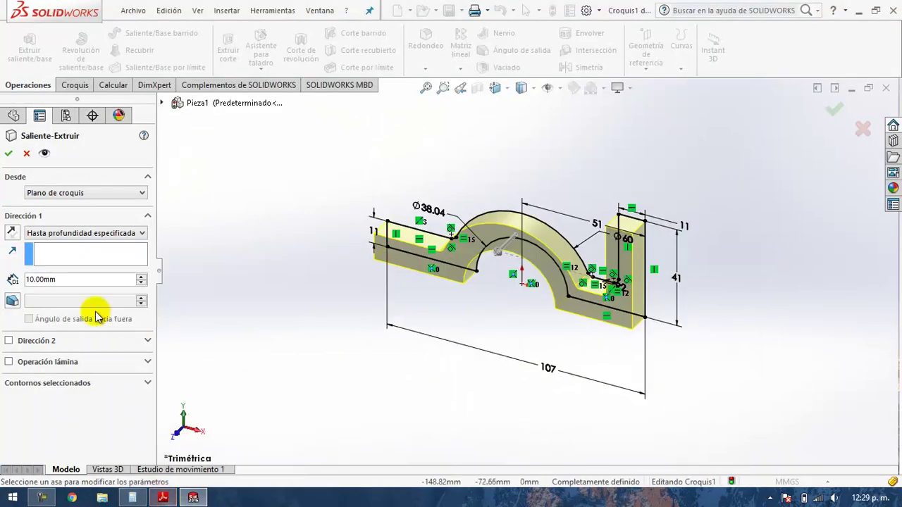
Step: Set the extrusion depth to 48 mm, reversed, with Plano medio end condition, and confirm
{"action": "left_click_drag", "start_coordinate": [74, 280], "coordinate": [7, 282]}
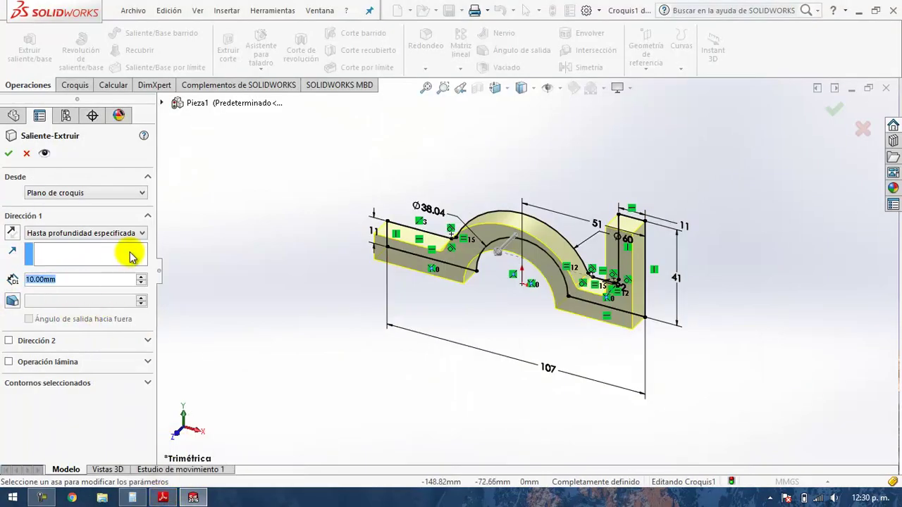
{"action": "type", "text": "48"}
{"action": "key", "text": "Return"}
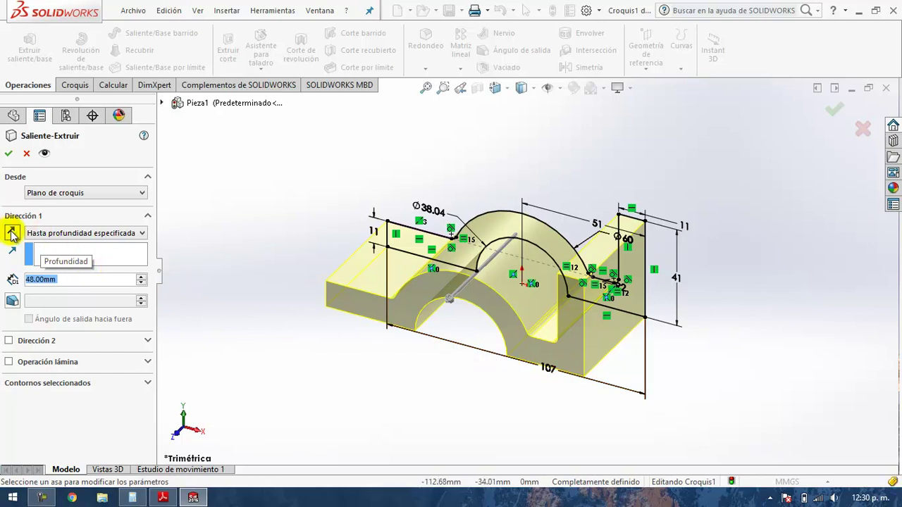
{"action": "left_click", "coordinate": [12, 234]}
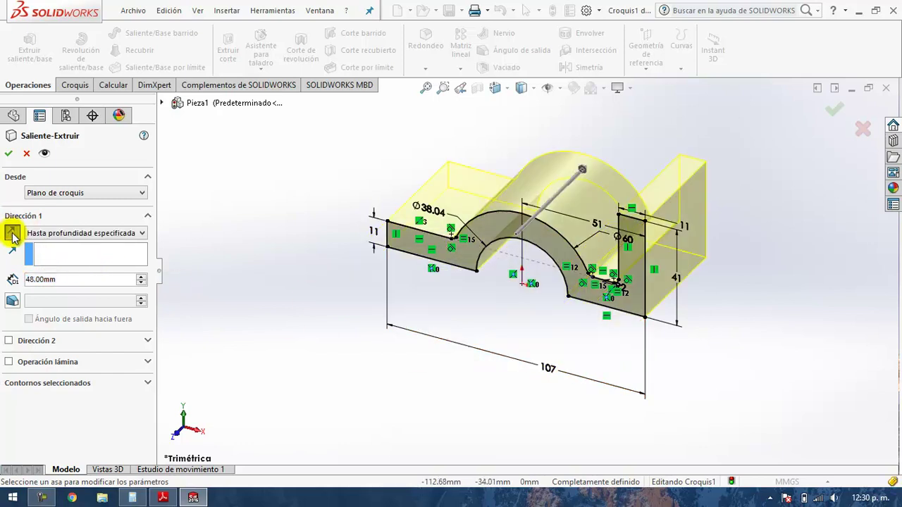
{"action": "left_click", "coordinate": [58, 236]}
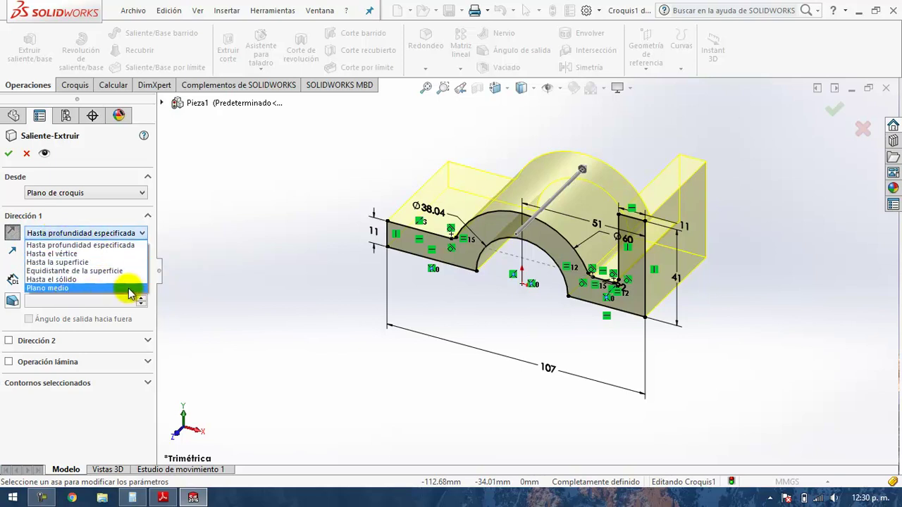
{"action": "left_click", "coordinate": [90, 291]}
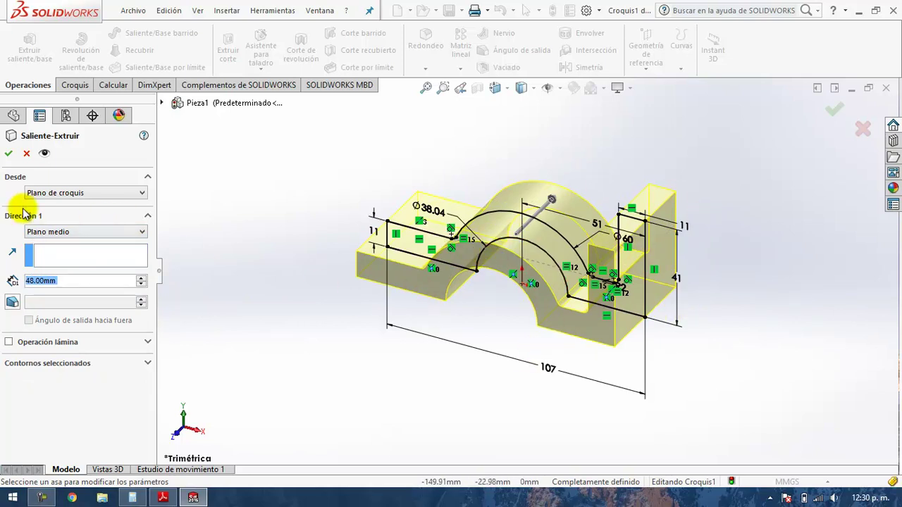
{"action": "left_click", "coordinate": [9, 155]}
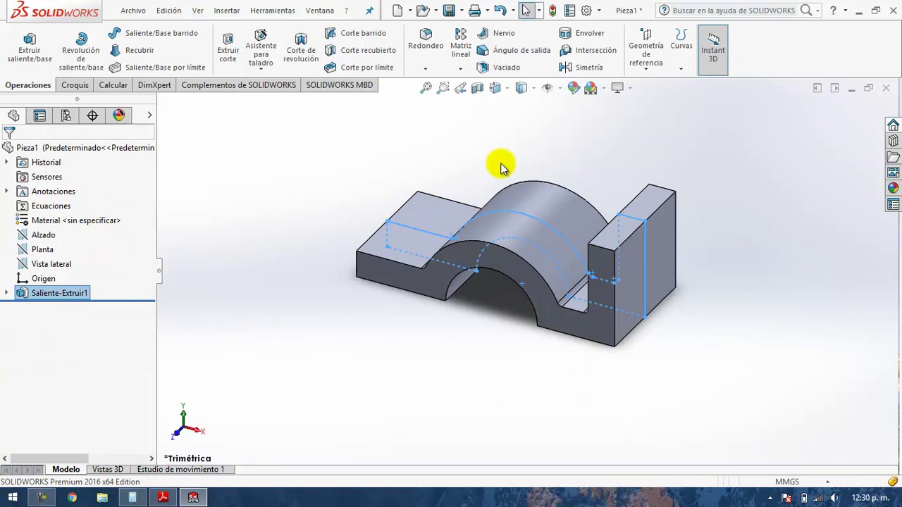
Step: Deselect the new Saliente-Extruir1 solid and view it in the Isométrica orientation
{"action": "left_click", "coordinate": [282, 277]}
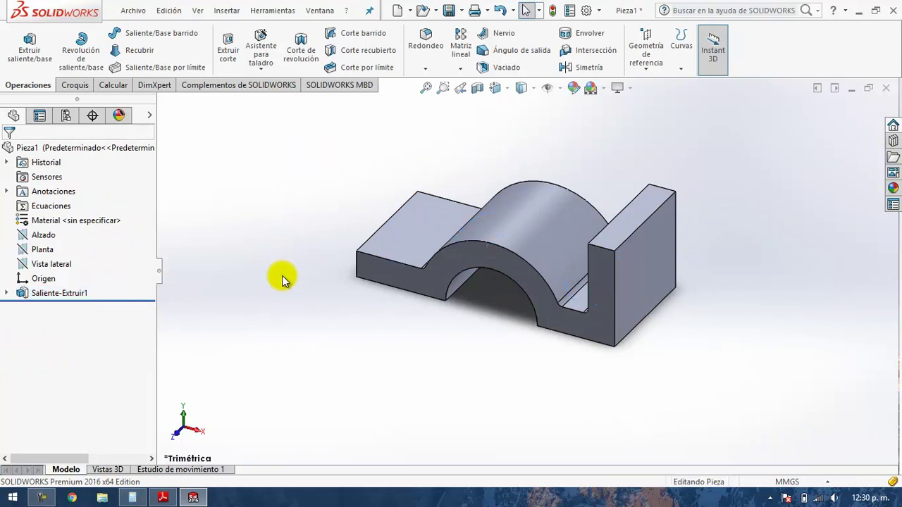
{"action": "key", "text": "ctrl+7"}
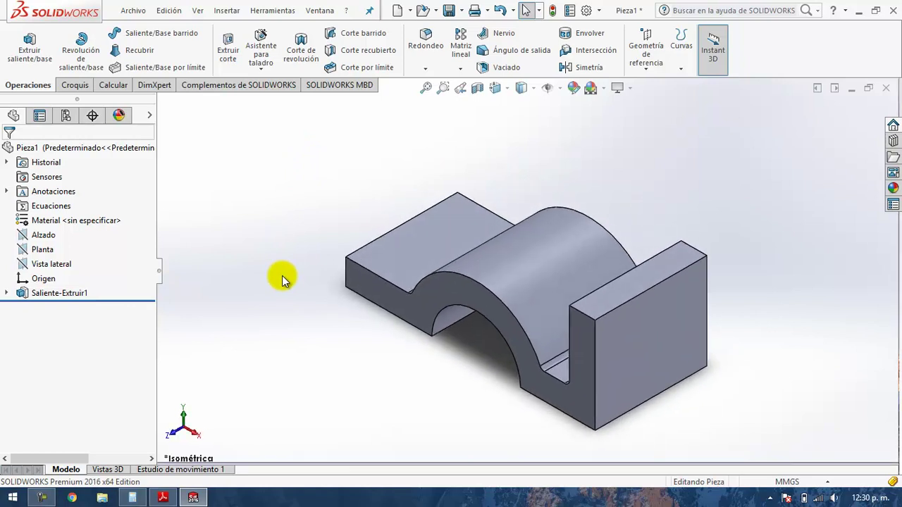